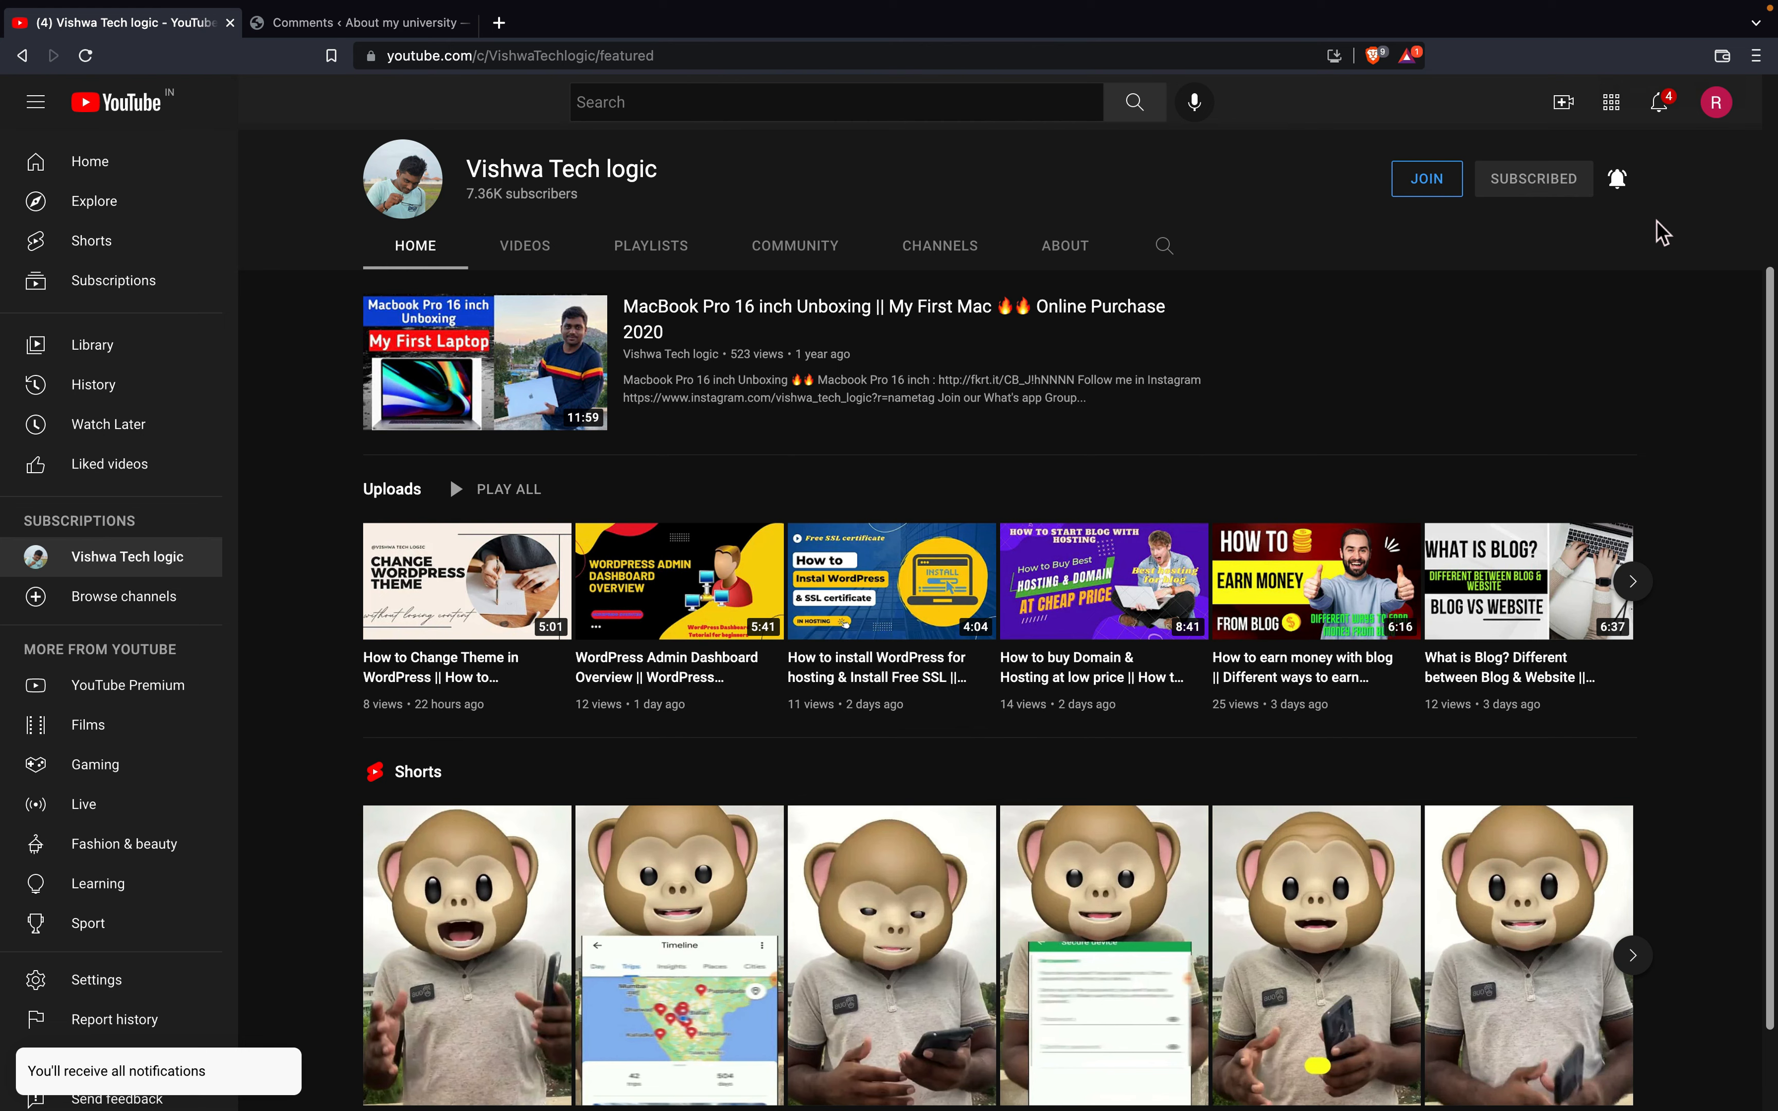
# - Look through the Vishwa Tech logic channel's playlists and its home page
pyautogui.click(665, 247)
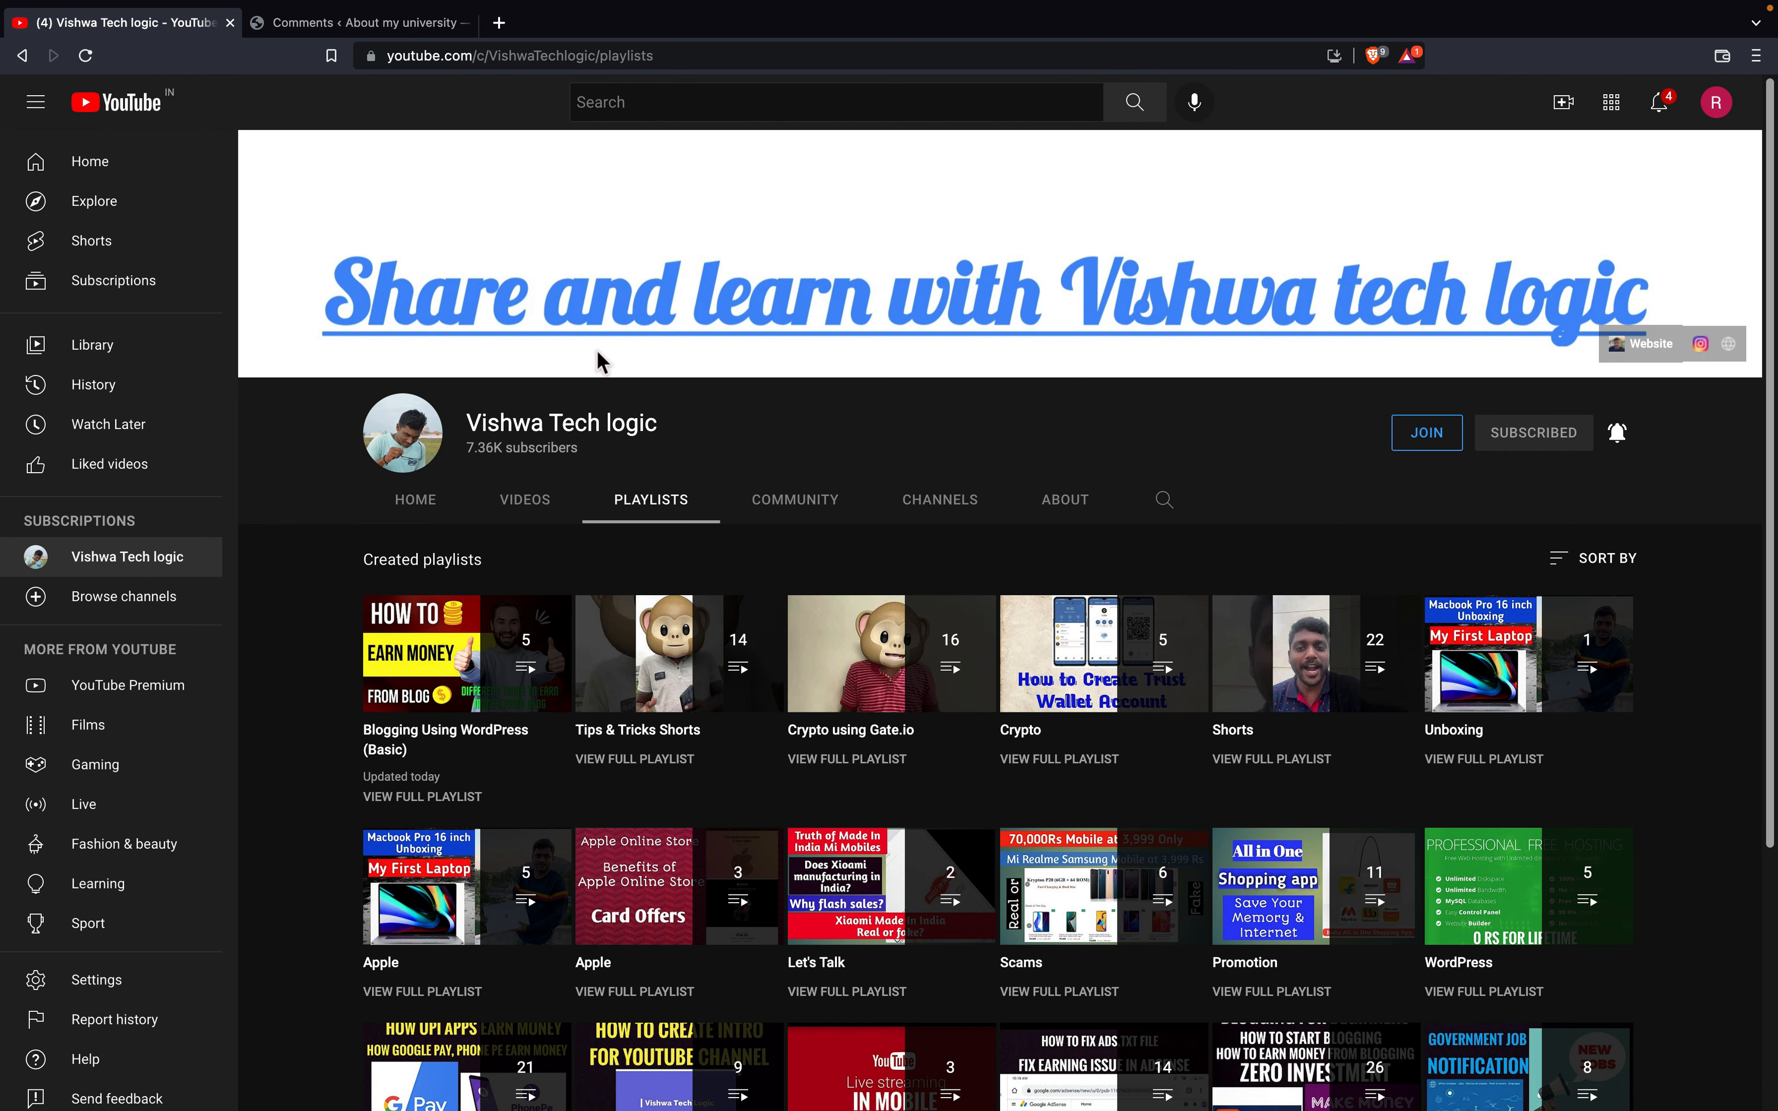
pyautogui.click(420, 503)
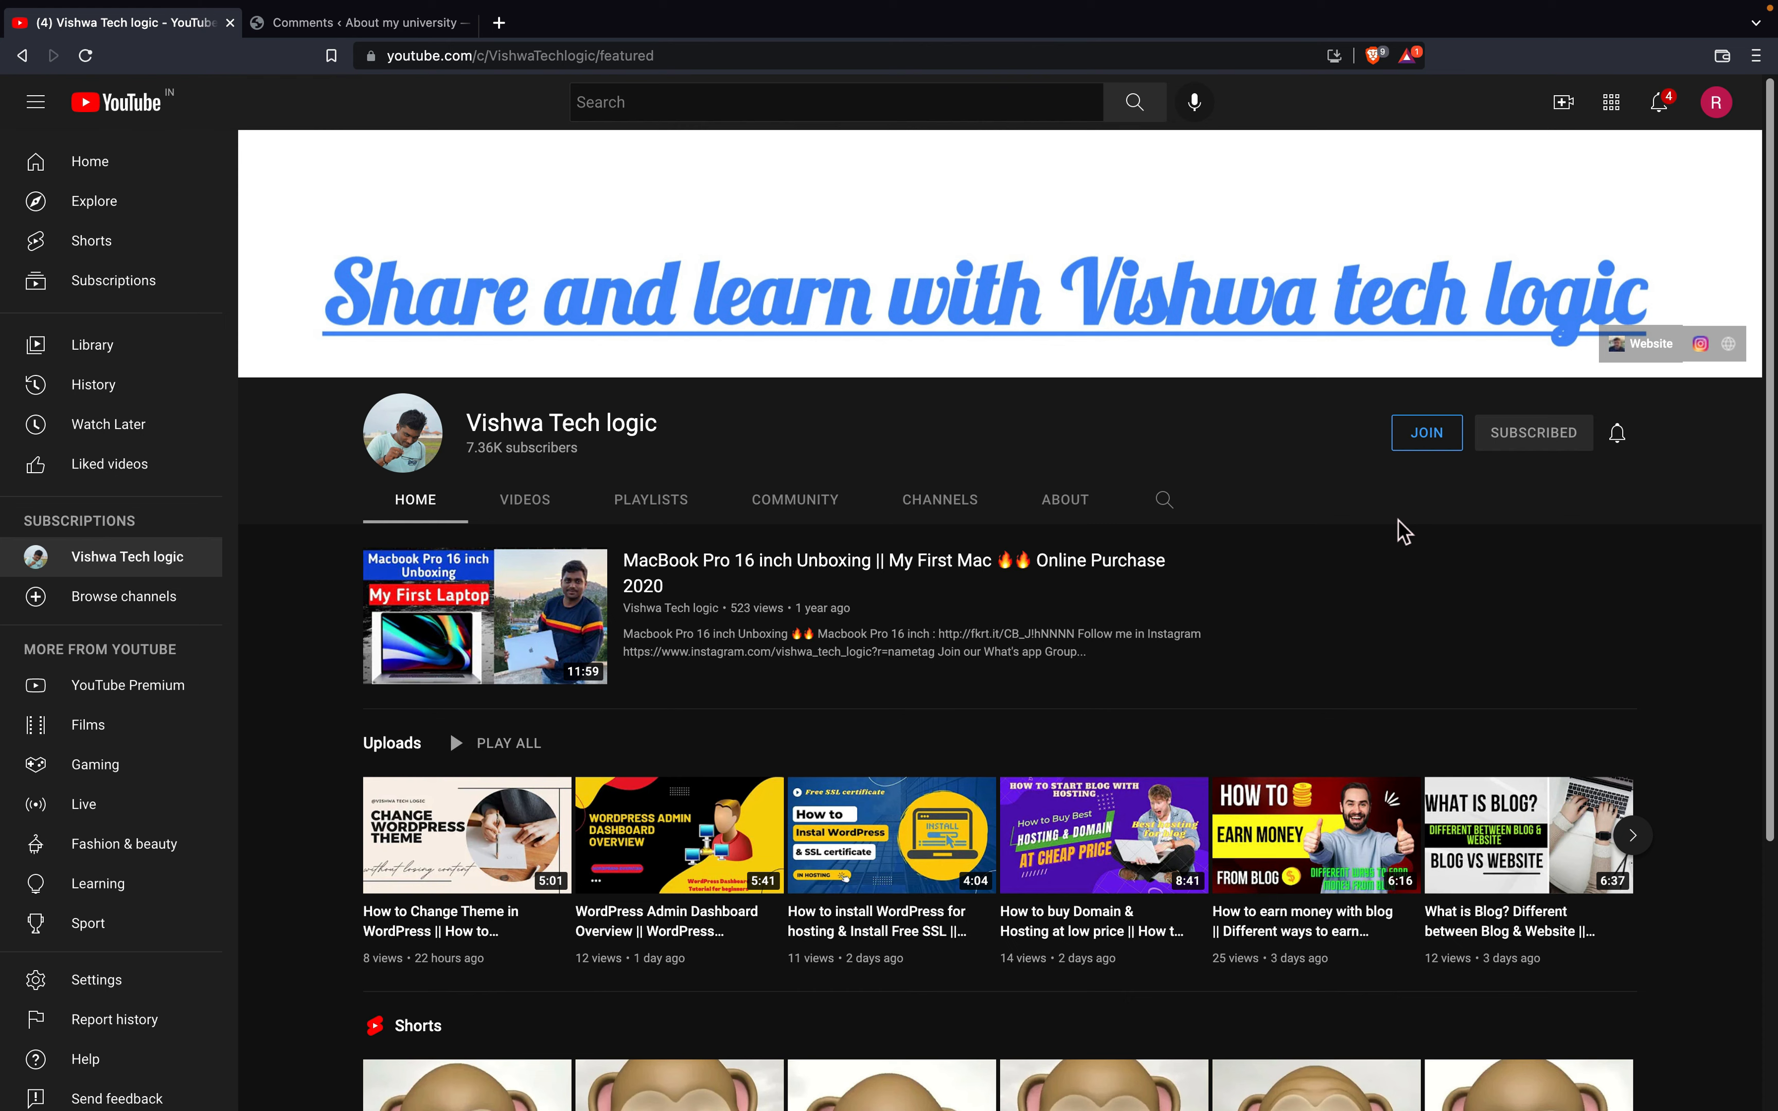
pyautogui.scroll(-2, 1403, 531)
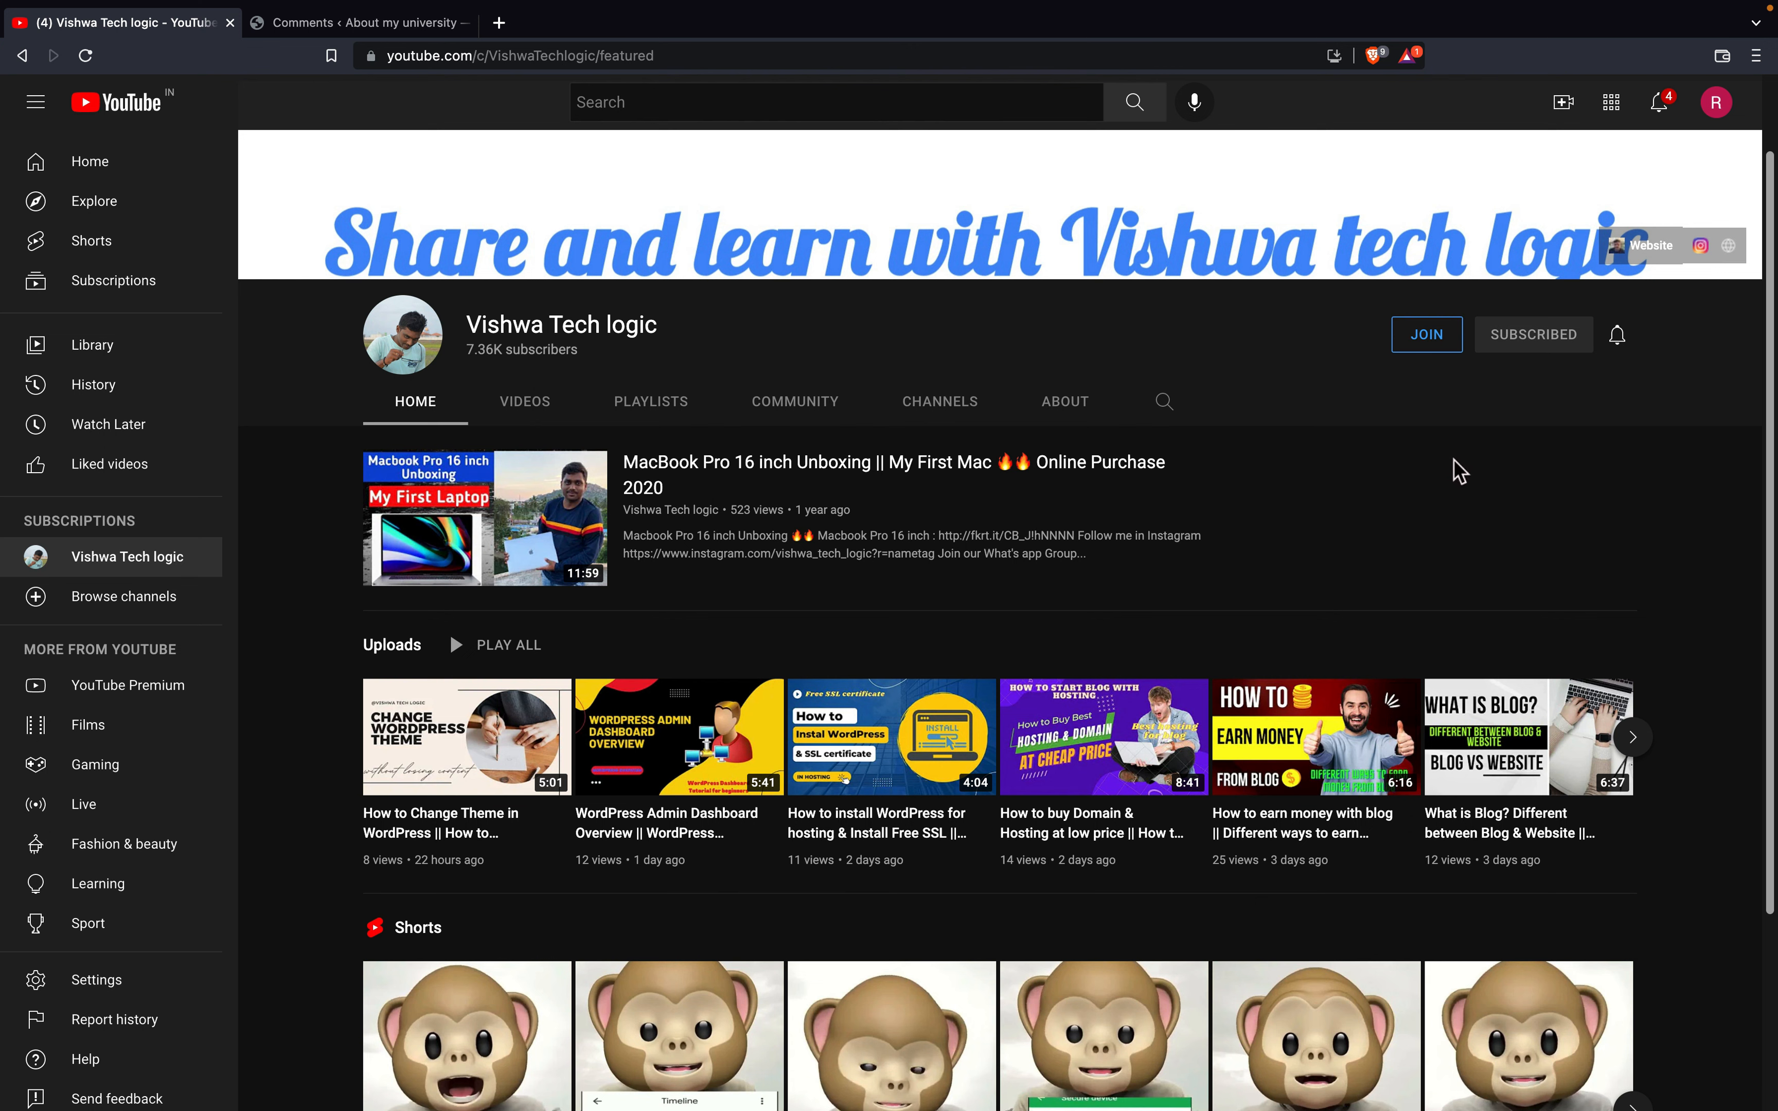
# - Switch to the WordPress admin site and open the page for adding new plugins
pyautogui.click(374, 28)
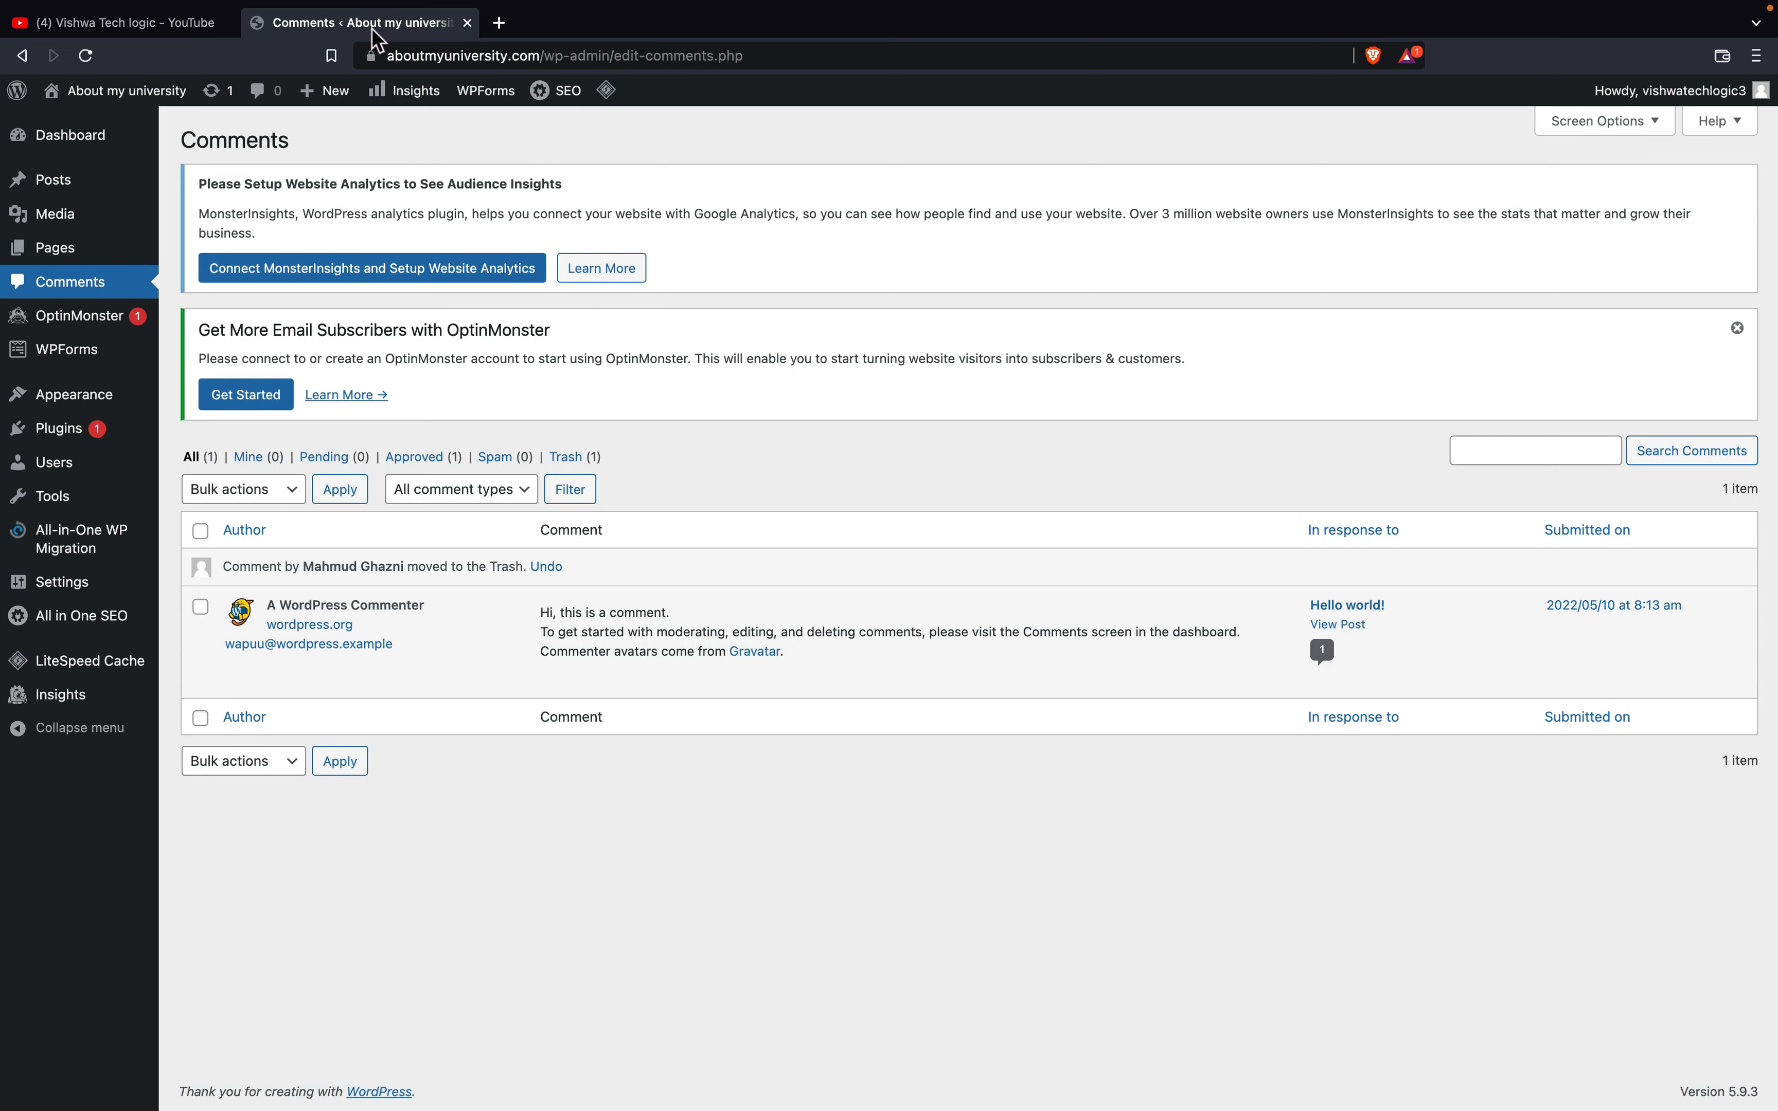
pyautogui.click(118, 149)
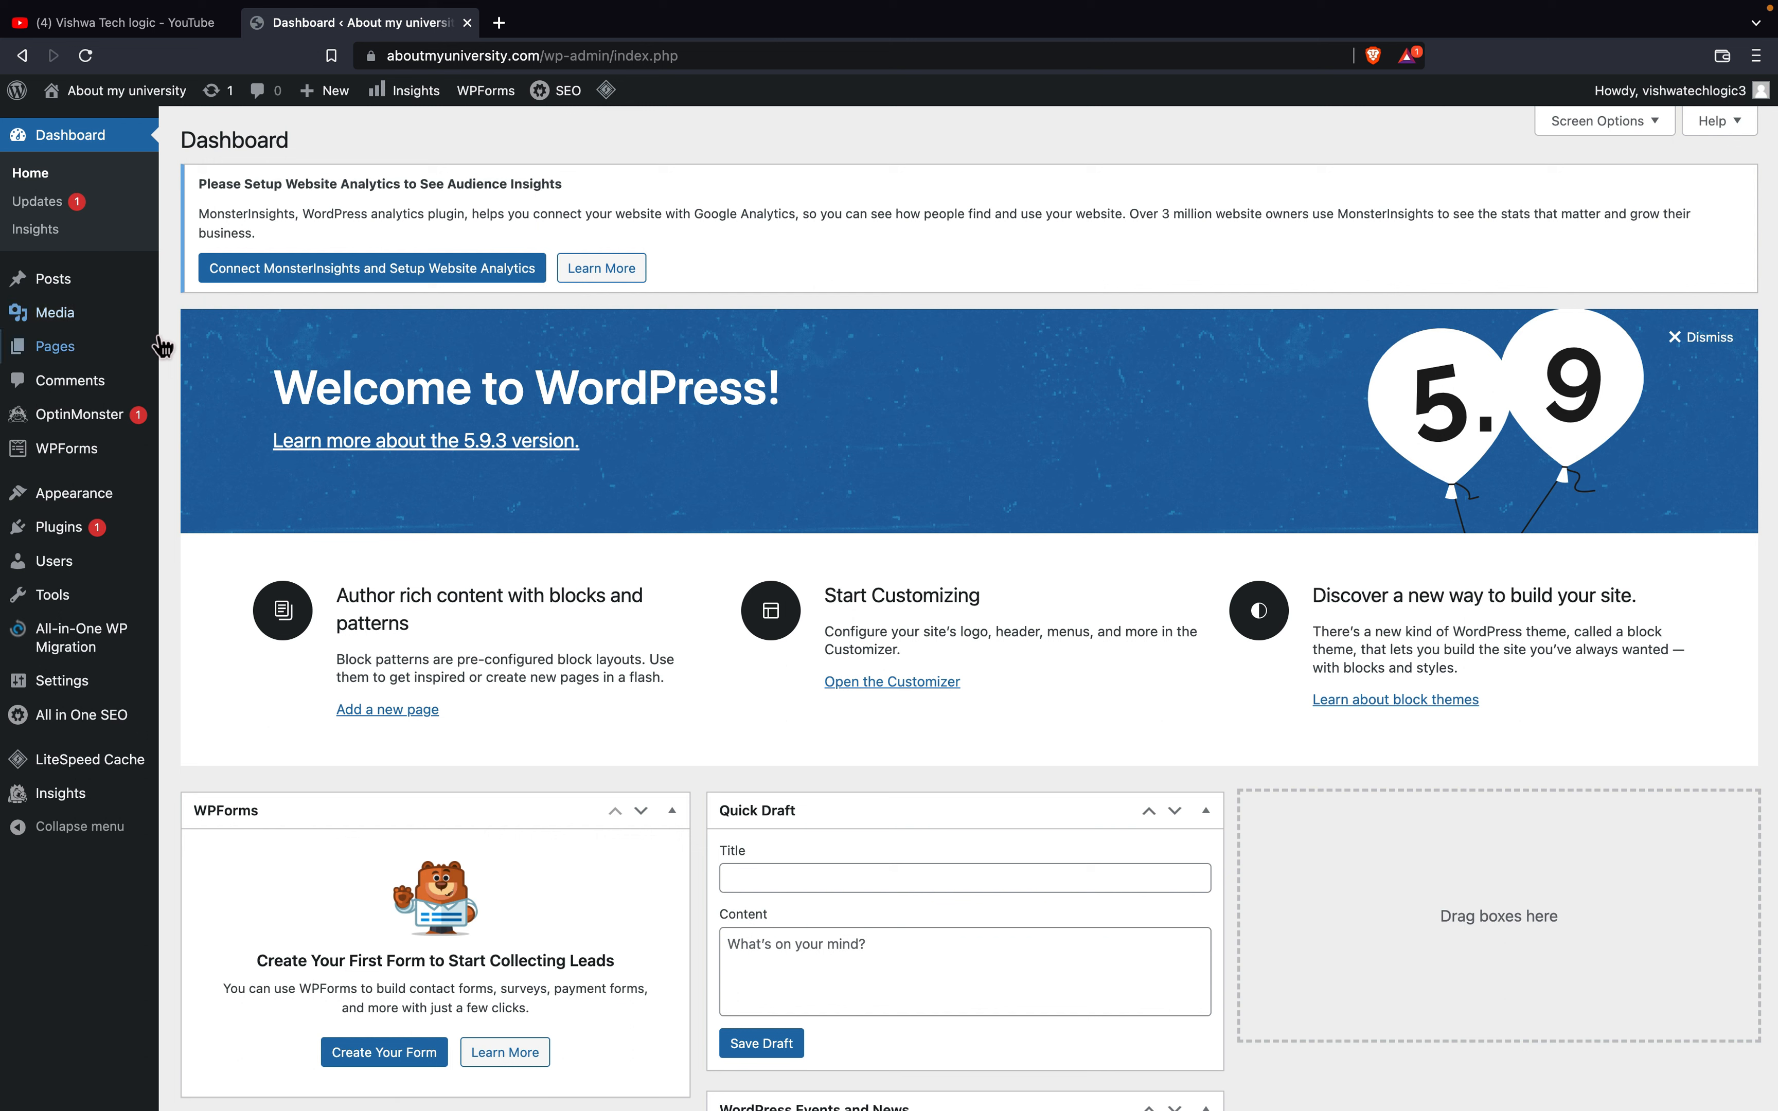
pyautogui.moveTo(99, 517)
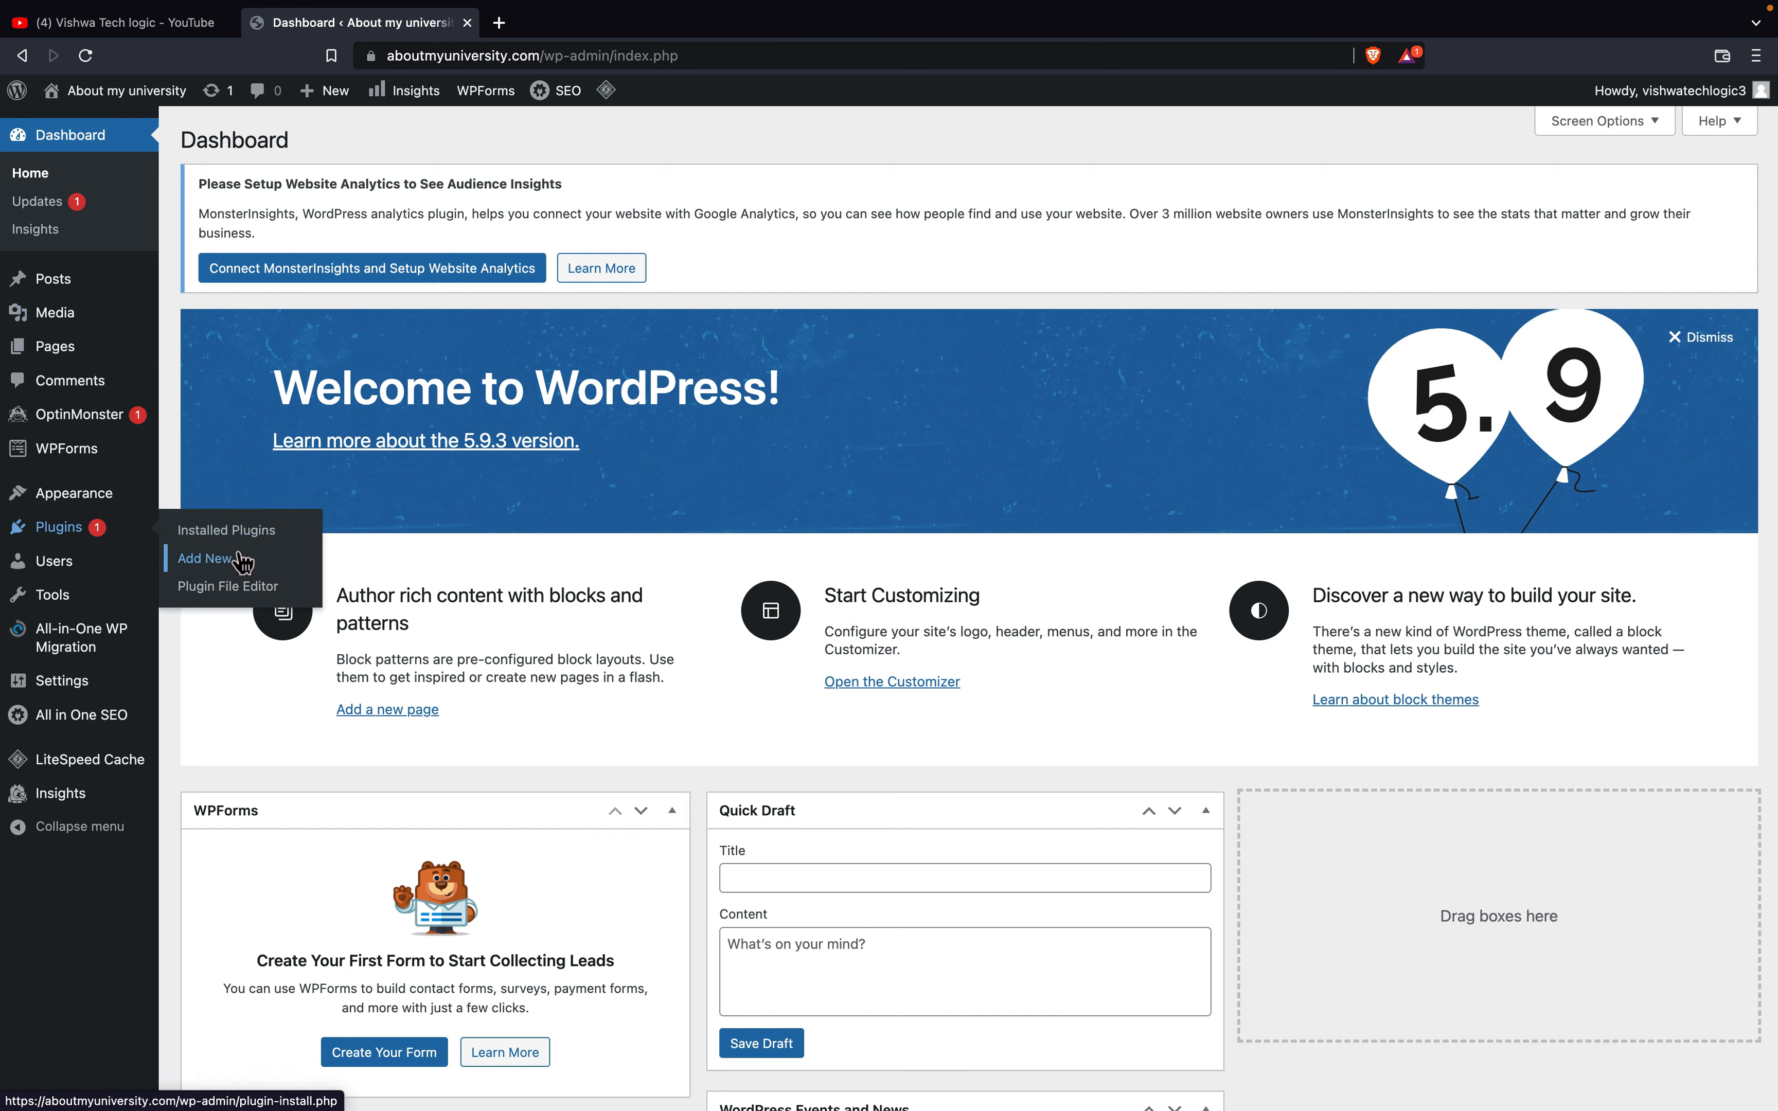
pyautogui.click(258, 545)
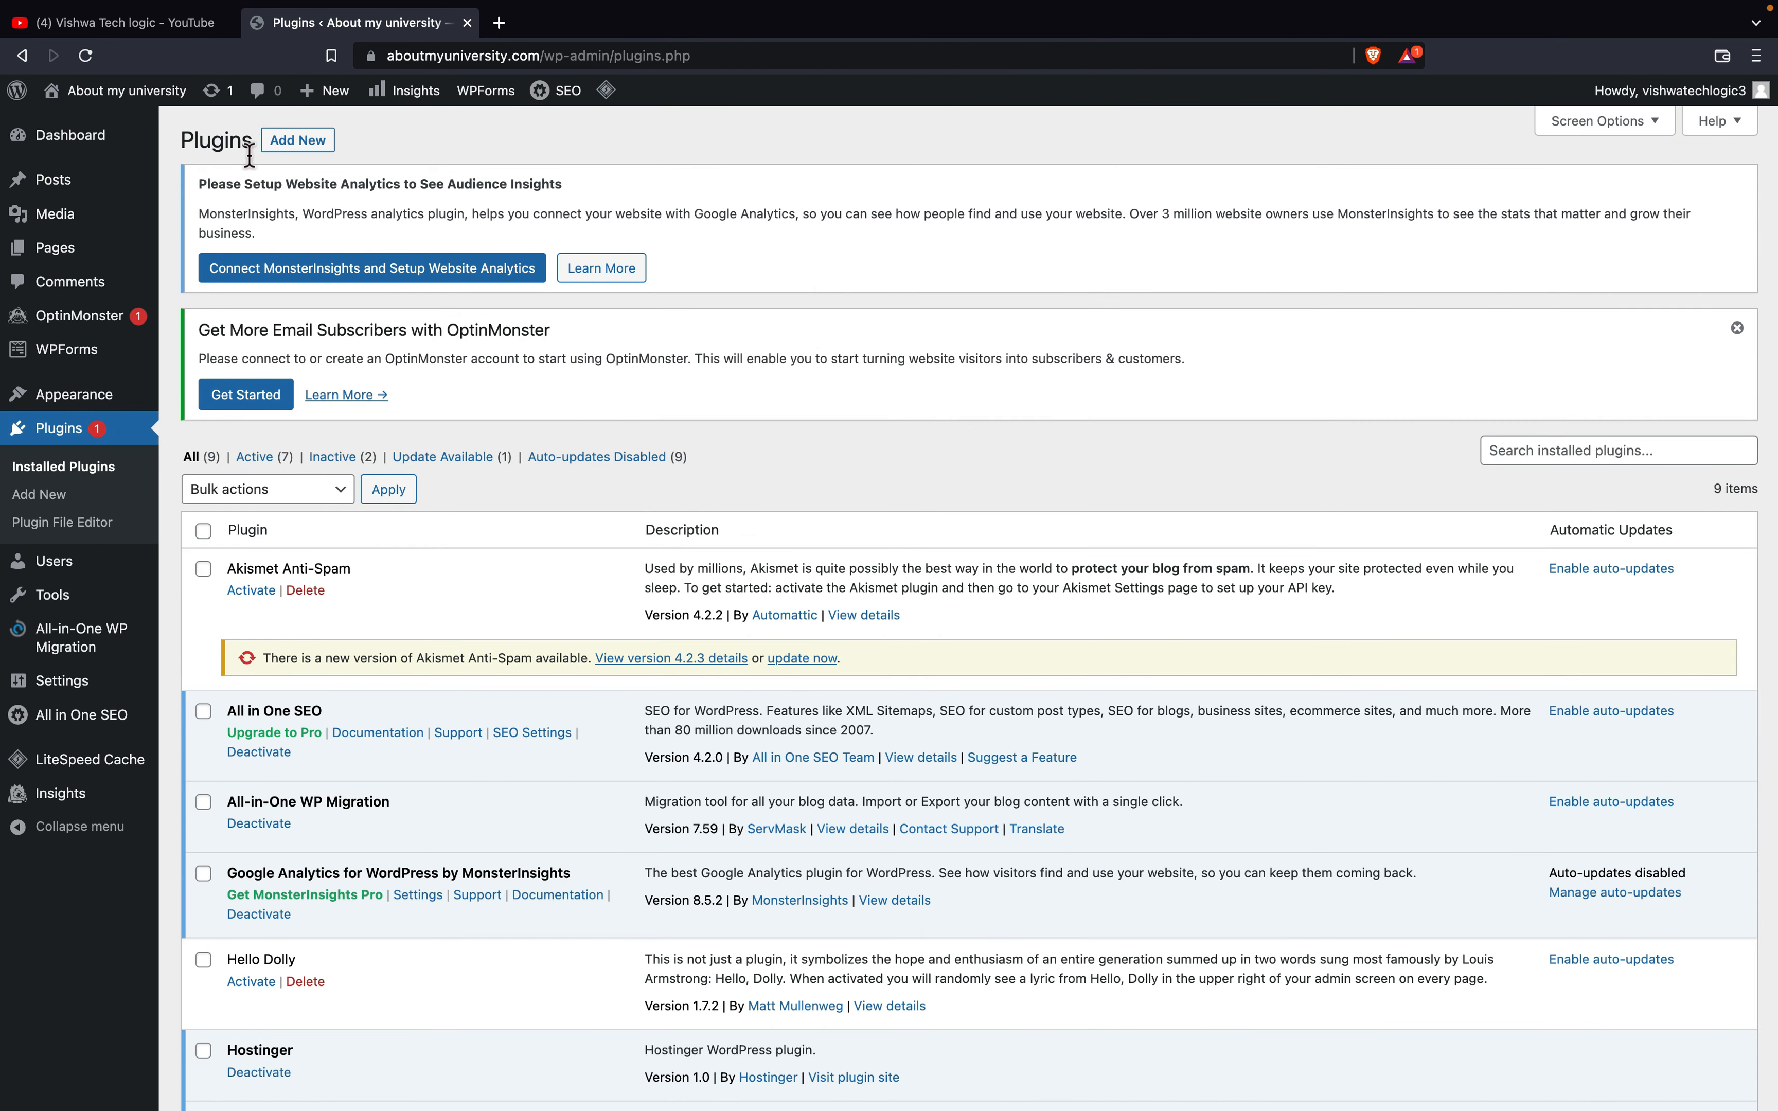
pyautogui.click(309, 151)
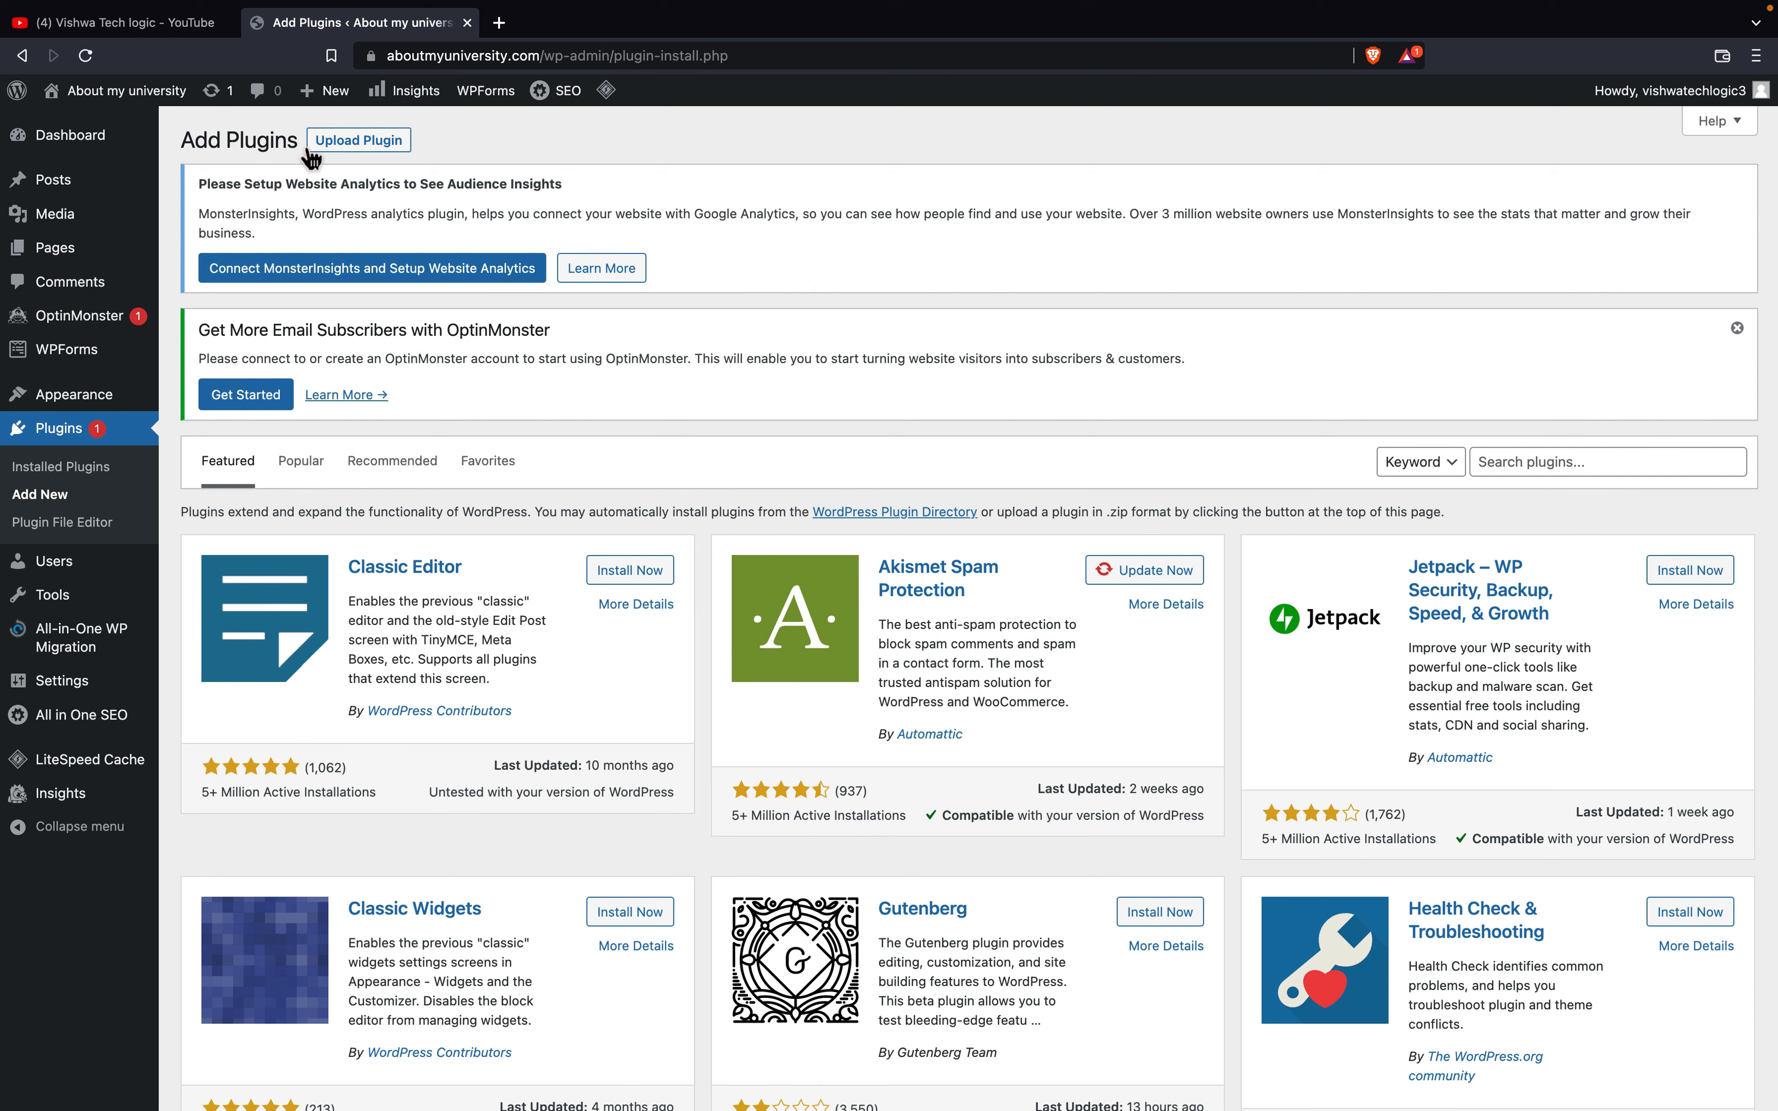
# - Search for "google site kit", and install and activate the Site Kit by Google plugin
pyautogui.click(1534, 467)
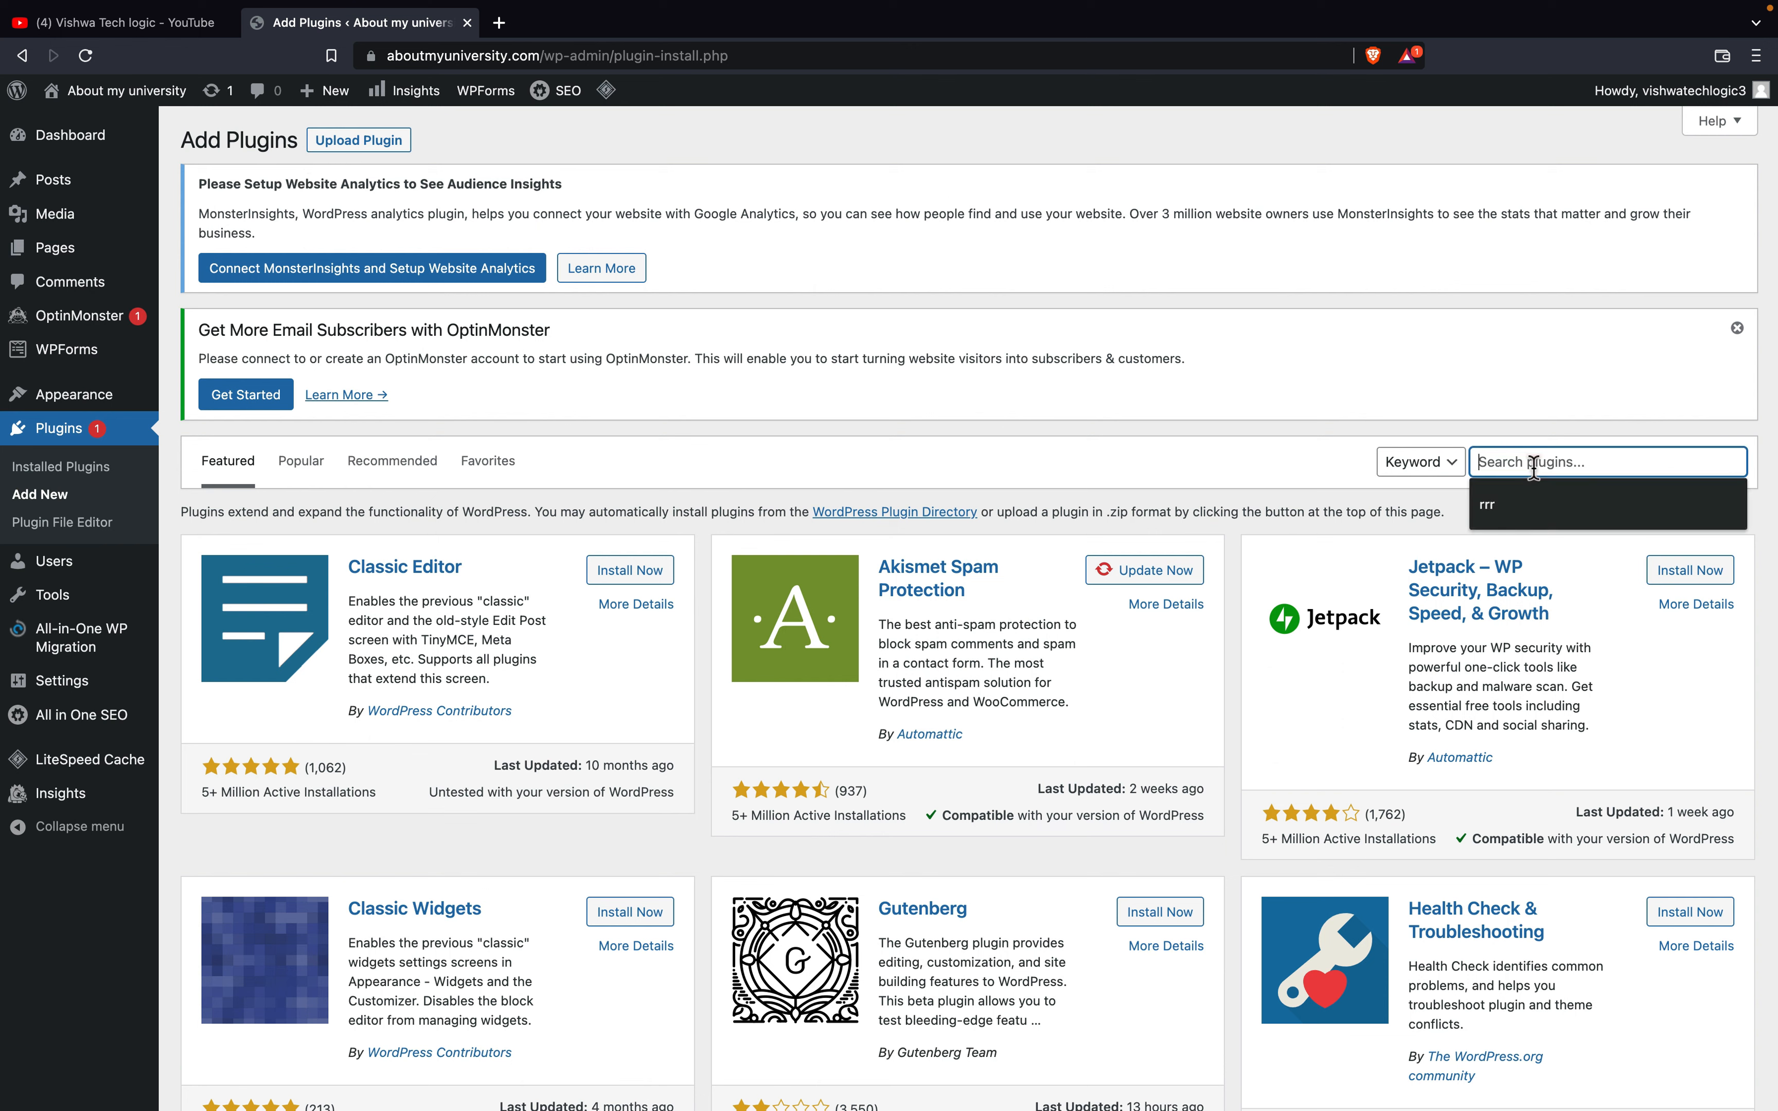
pyautogui.write('g')
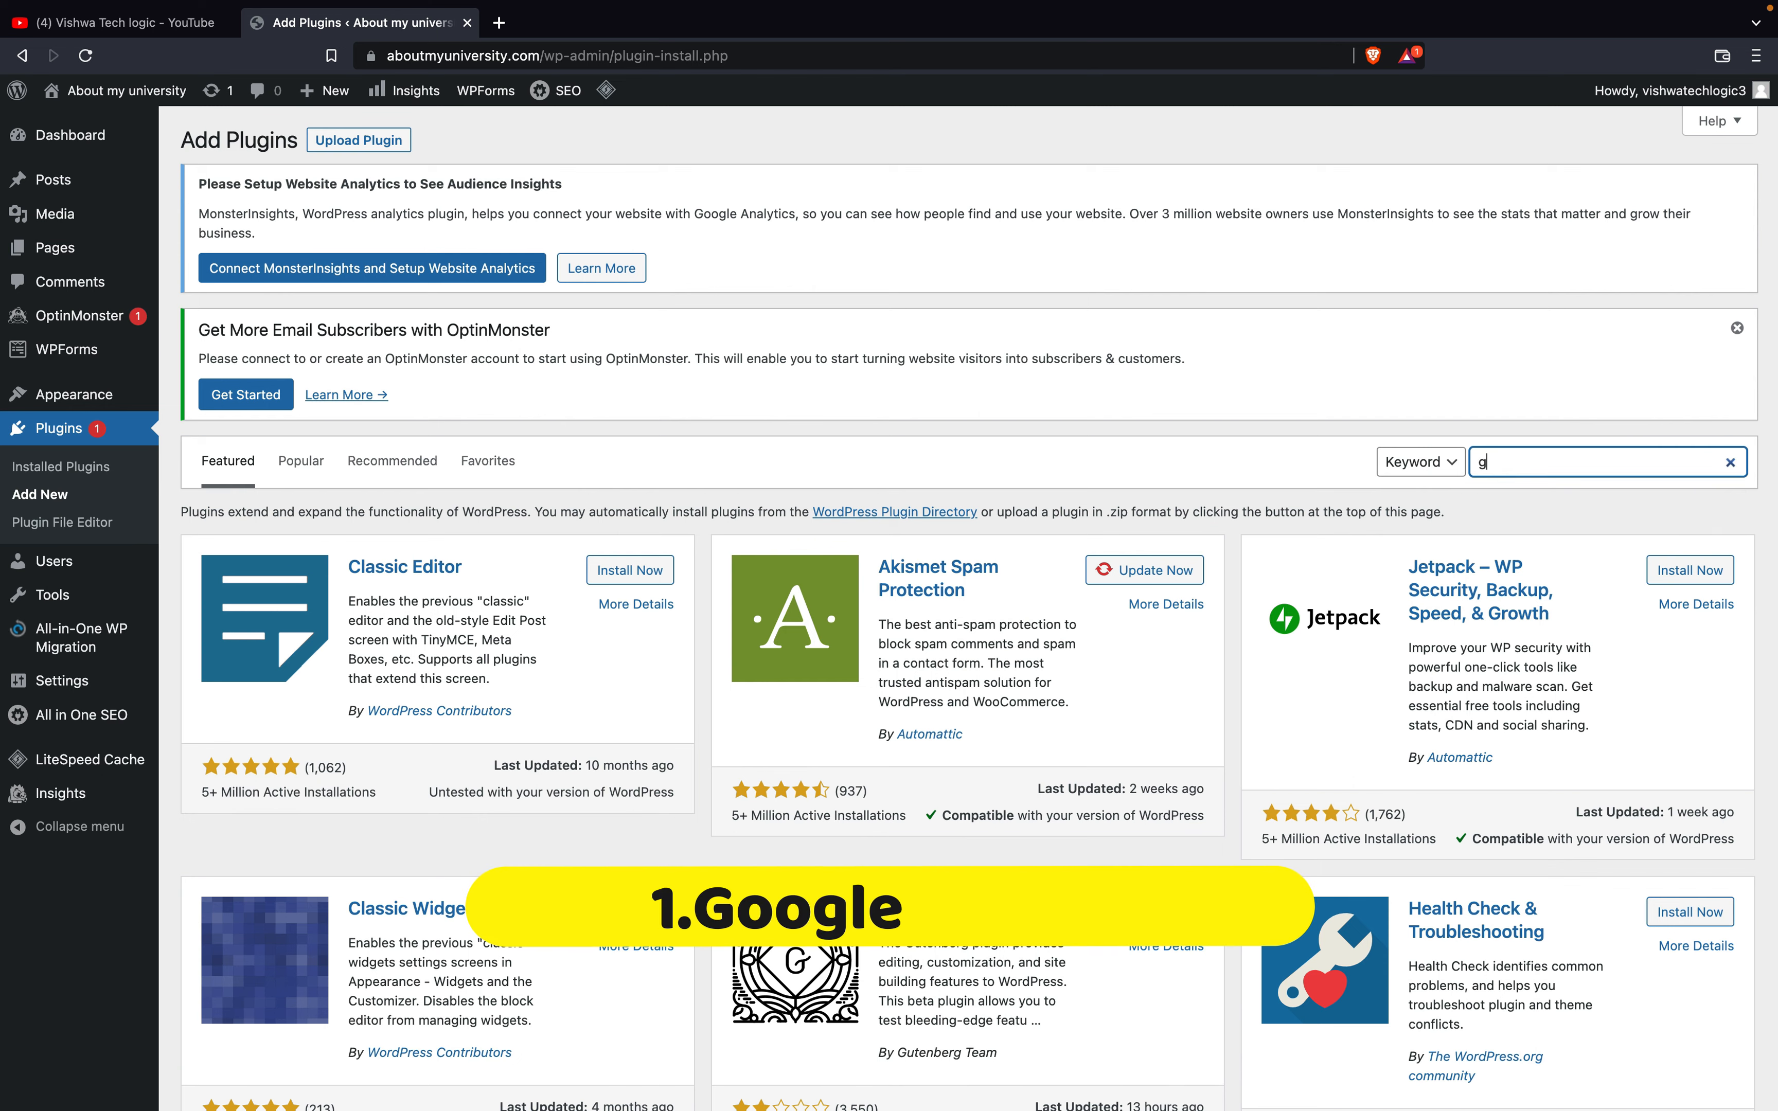
pyautogui.write('oogle site kit')
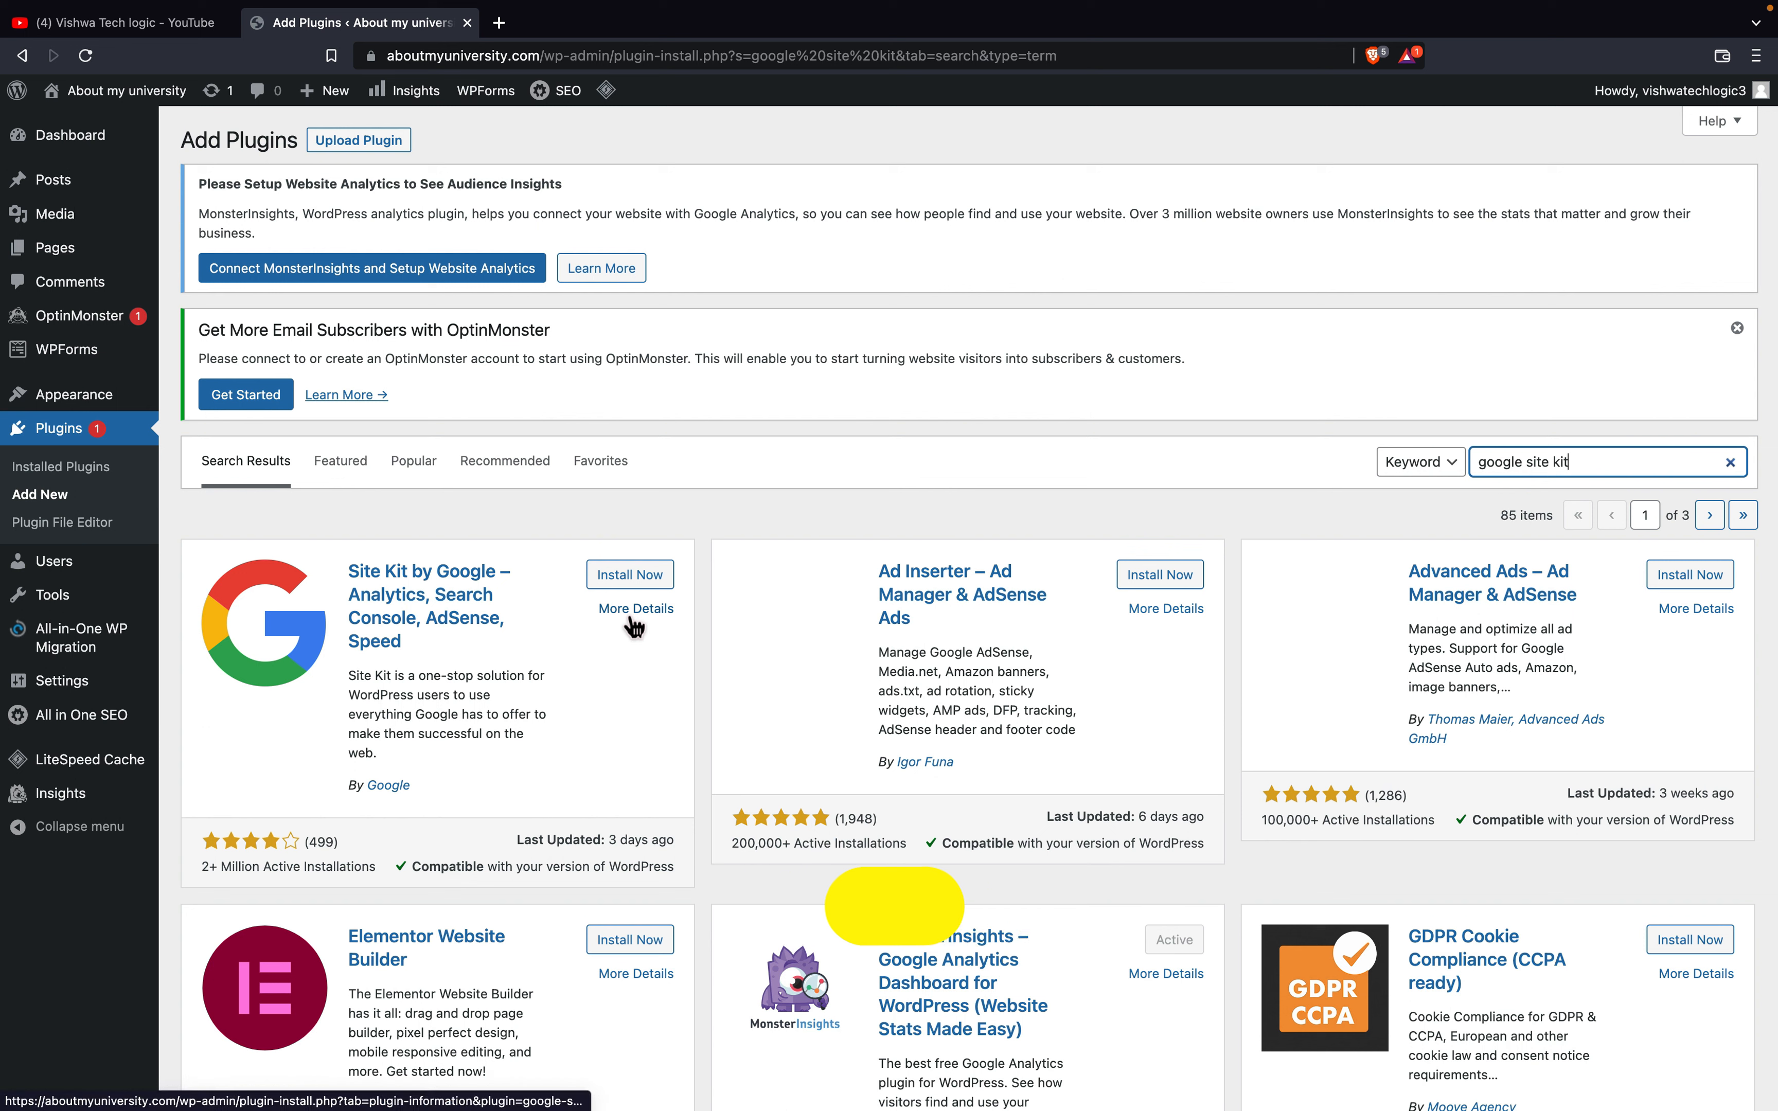
pyautogui.click(644, 579)
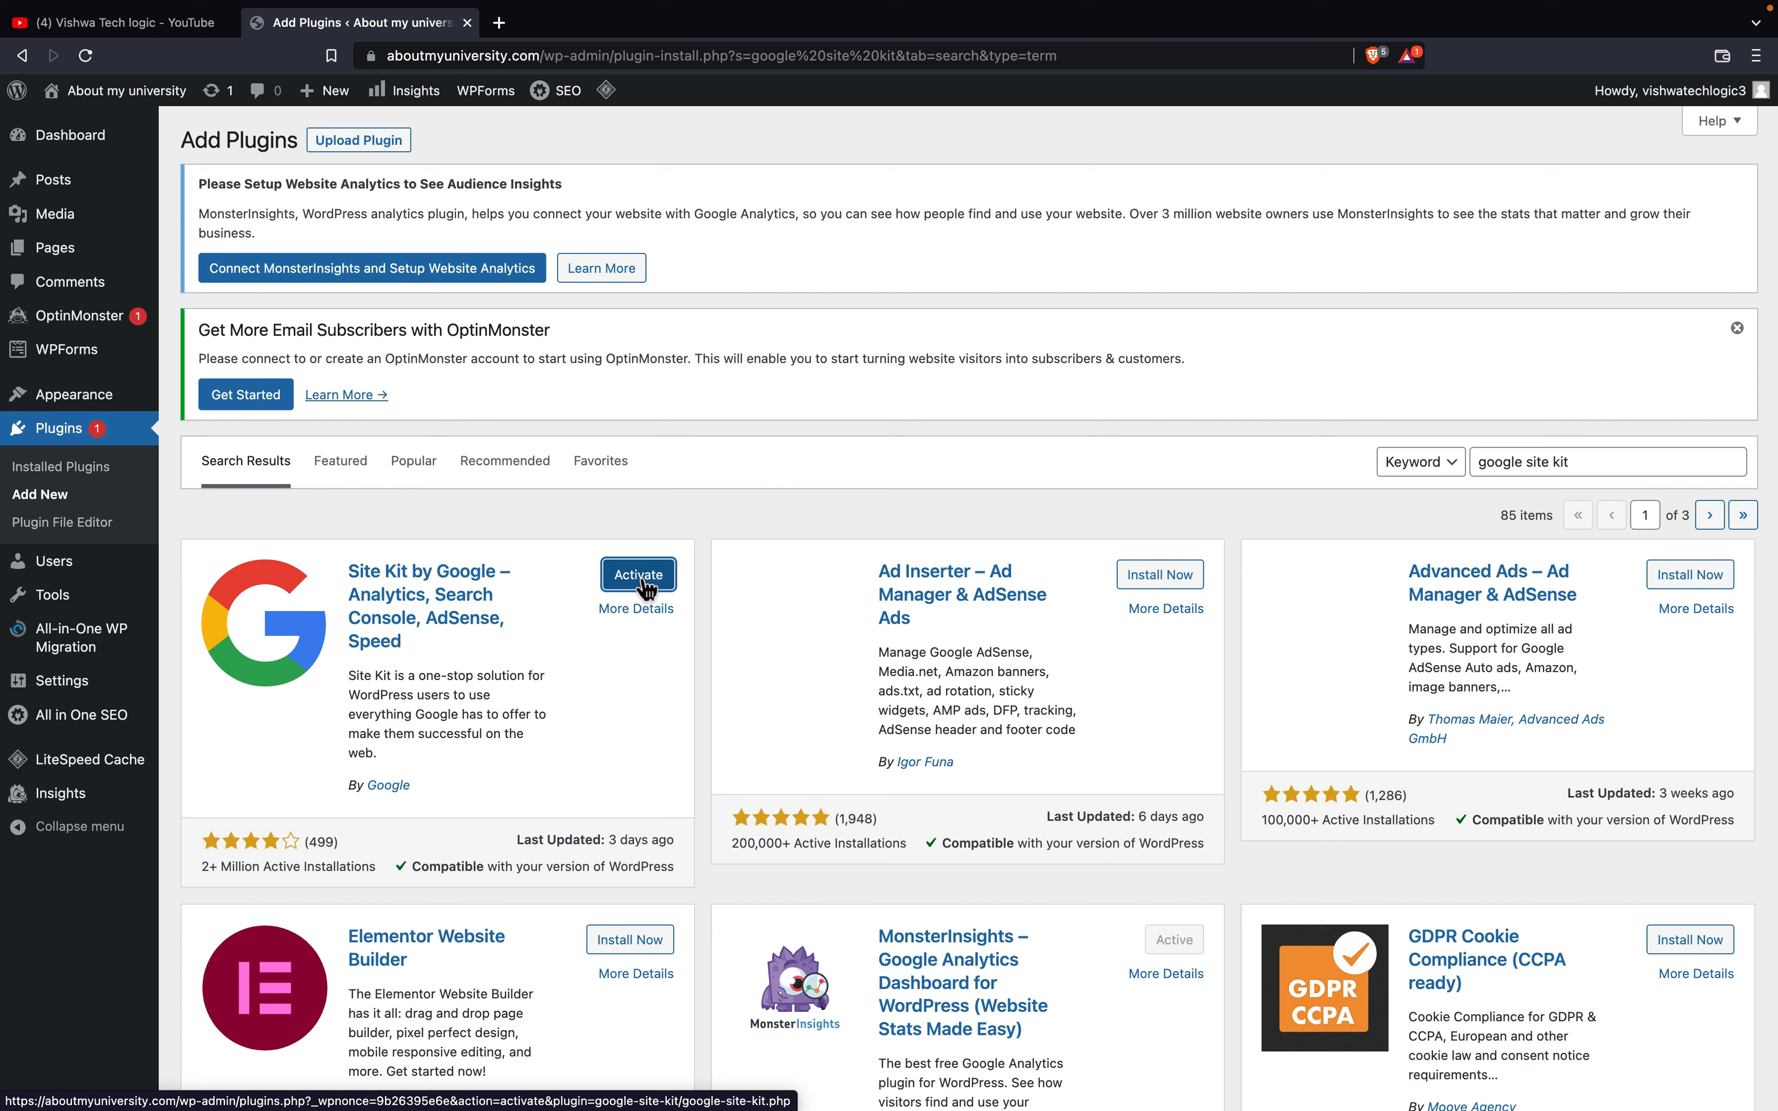
pyautogui.click(639, 577)
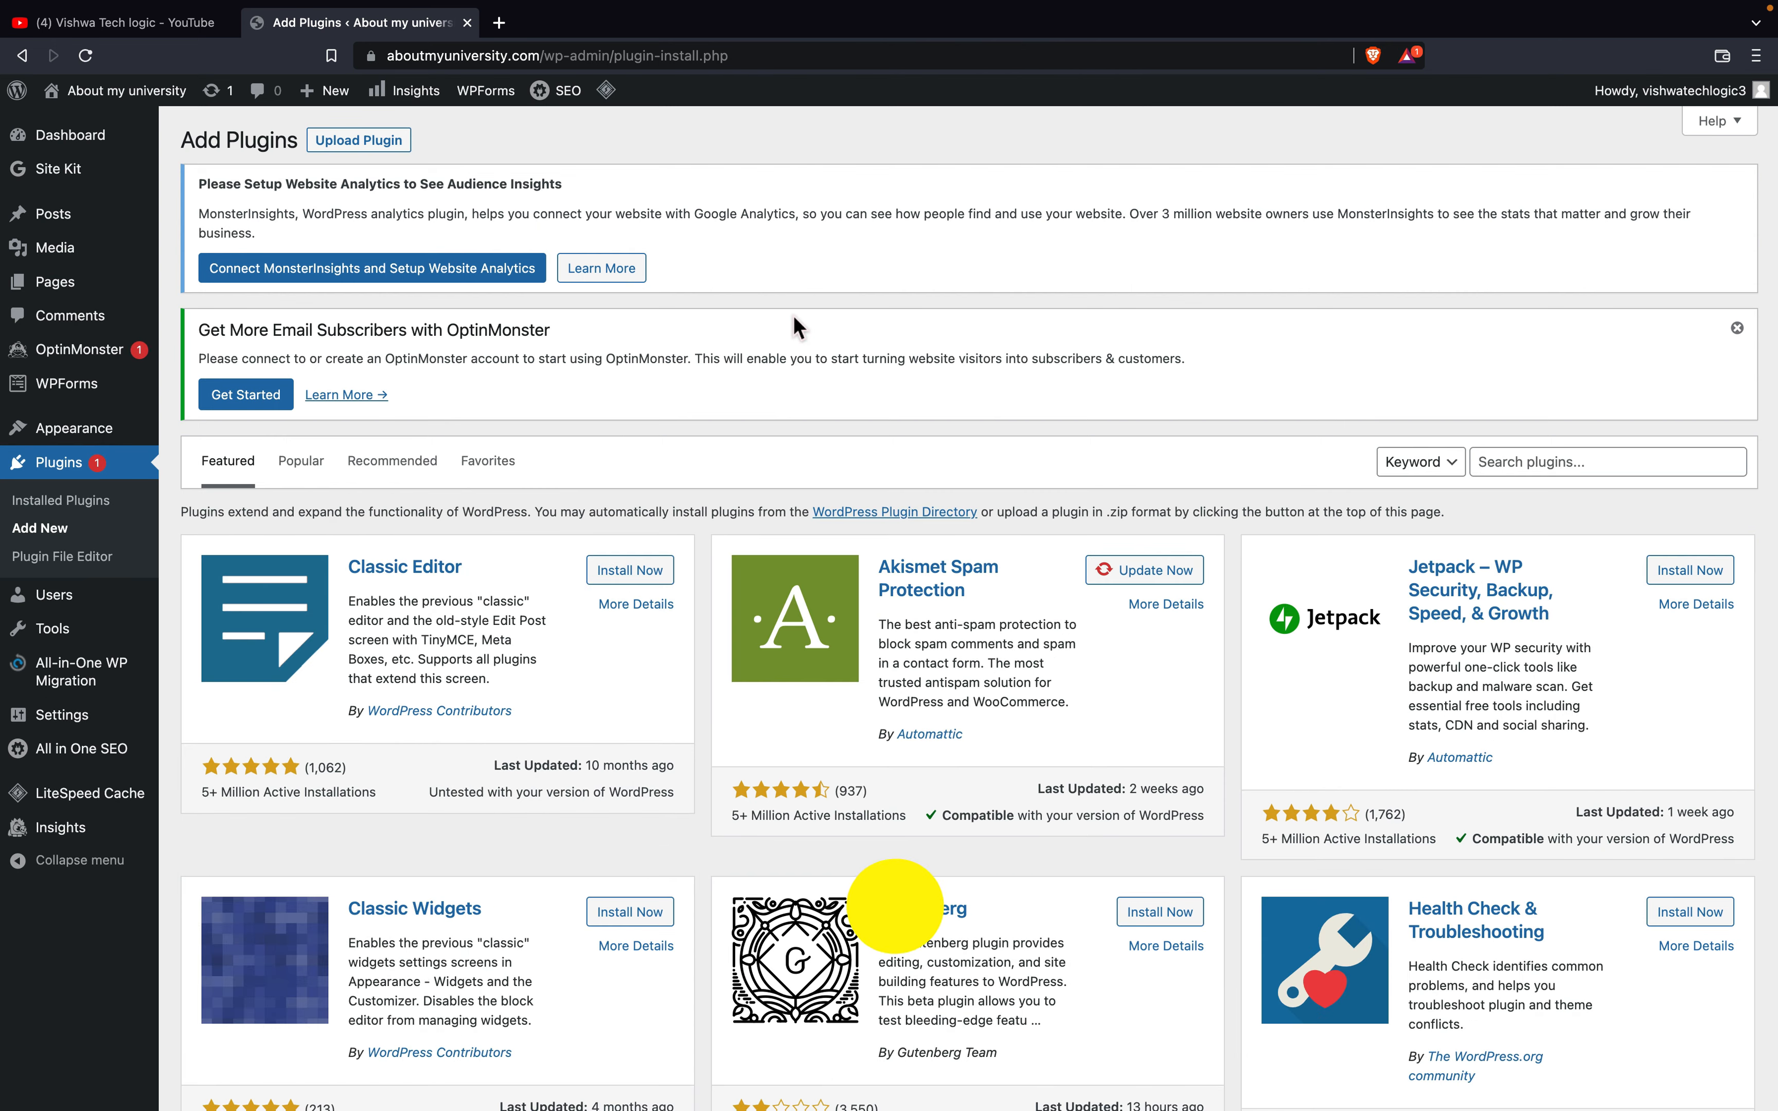
# - Search for "insert header", and install and activate the Insert Headers And Footers plugin by WPBrigade
pyautogui.click(1569, 463)
pyautogui.write('insert header')
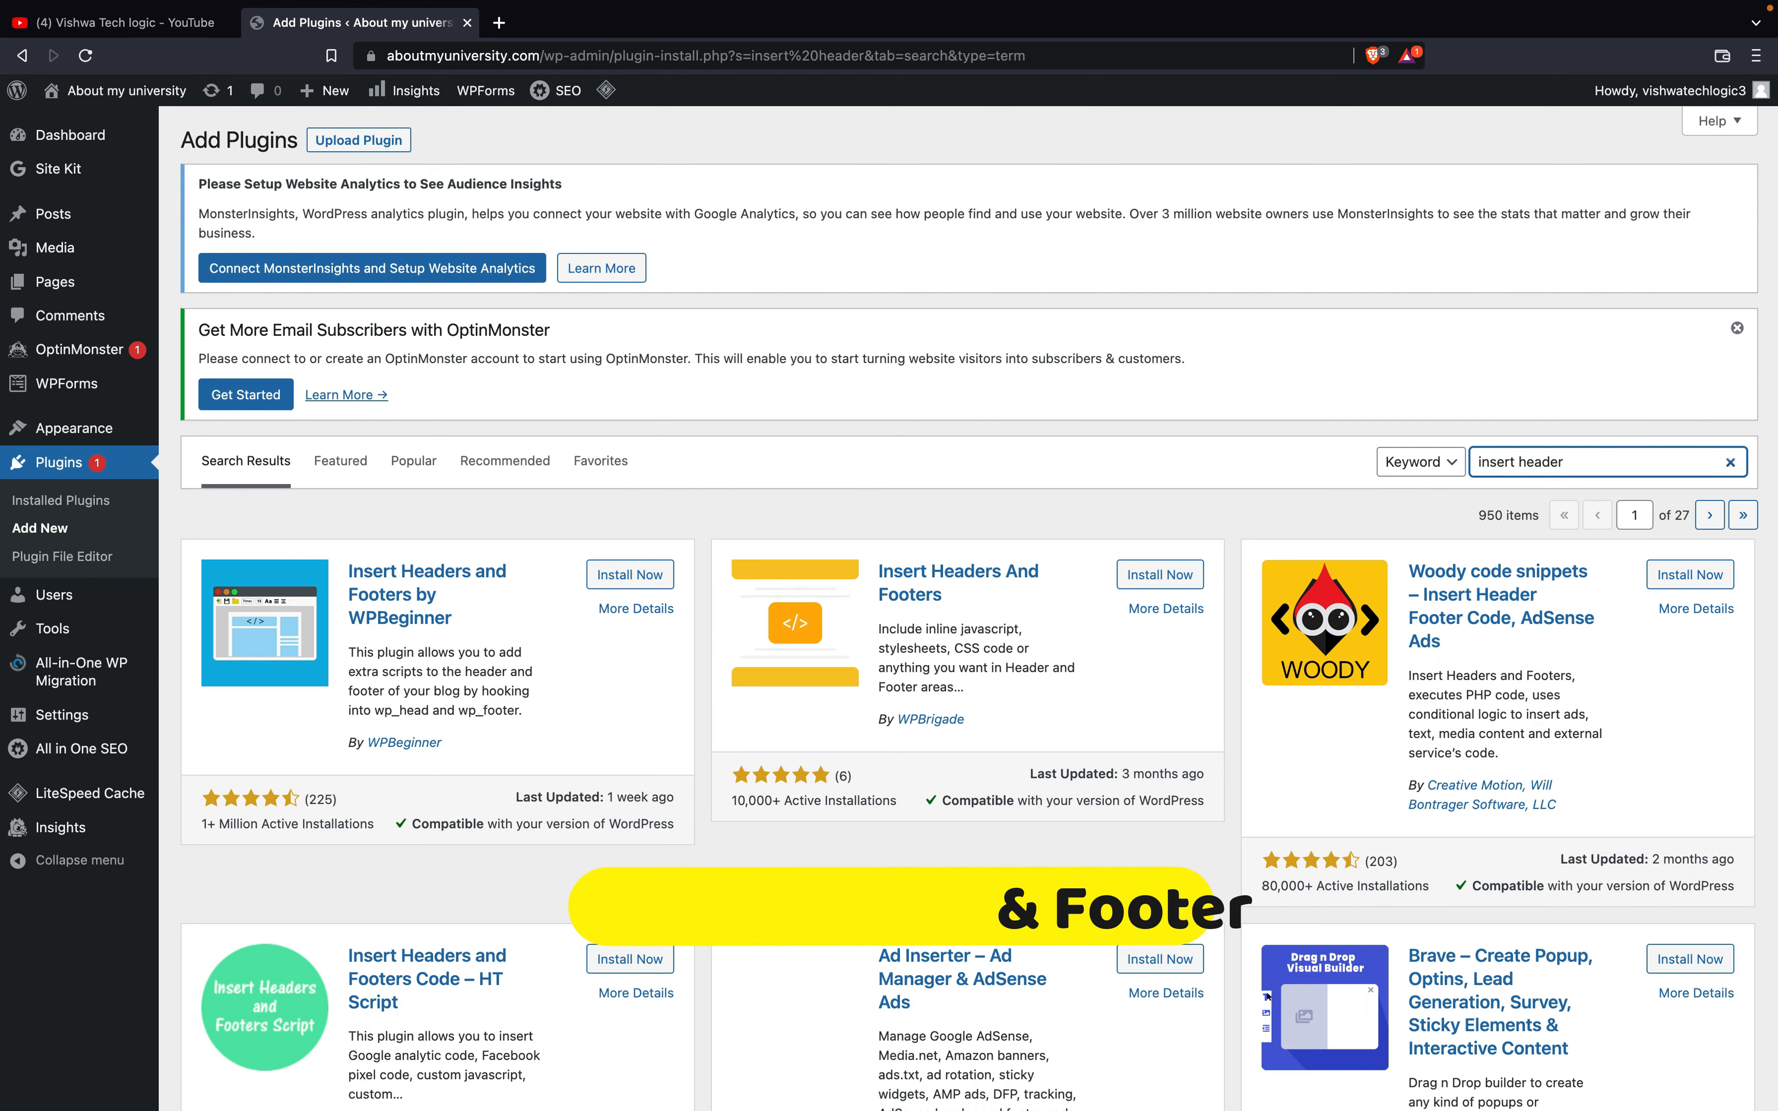
pyautogui.click(1165, 575)
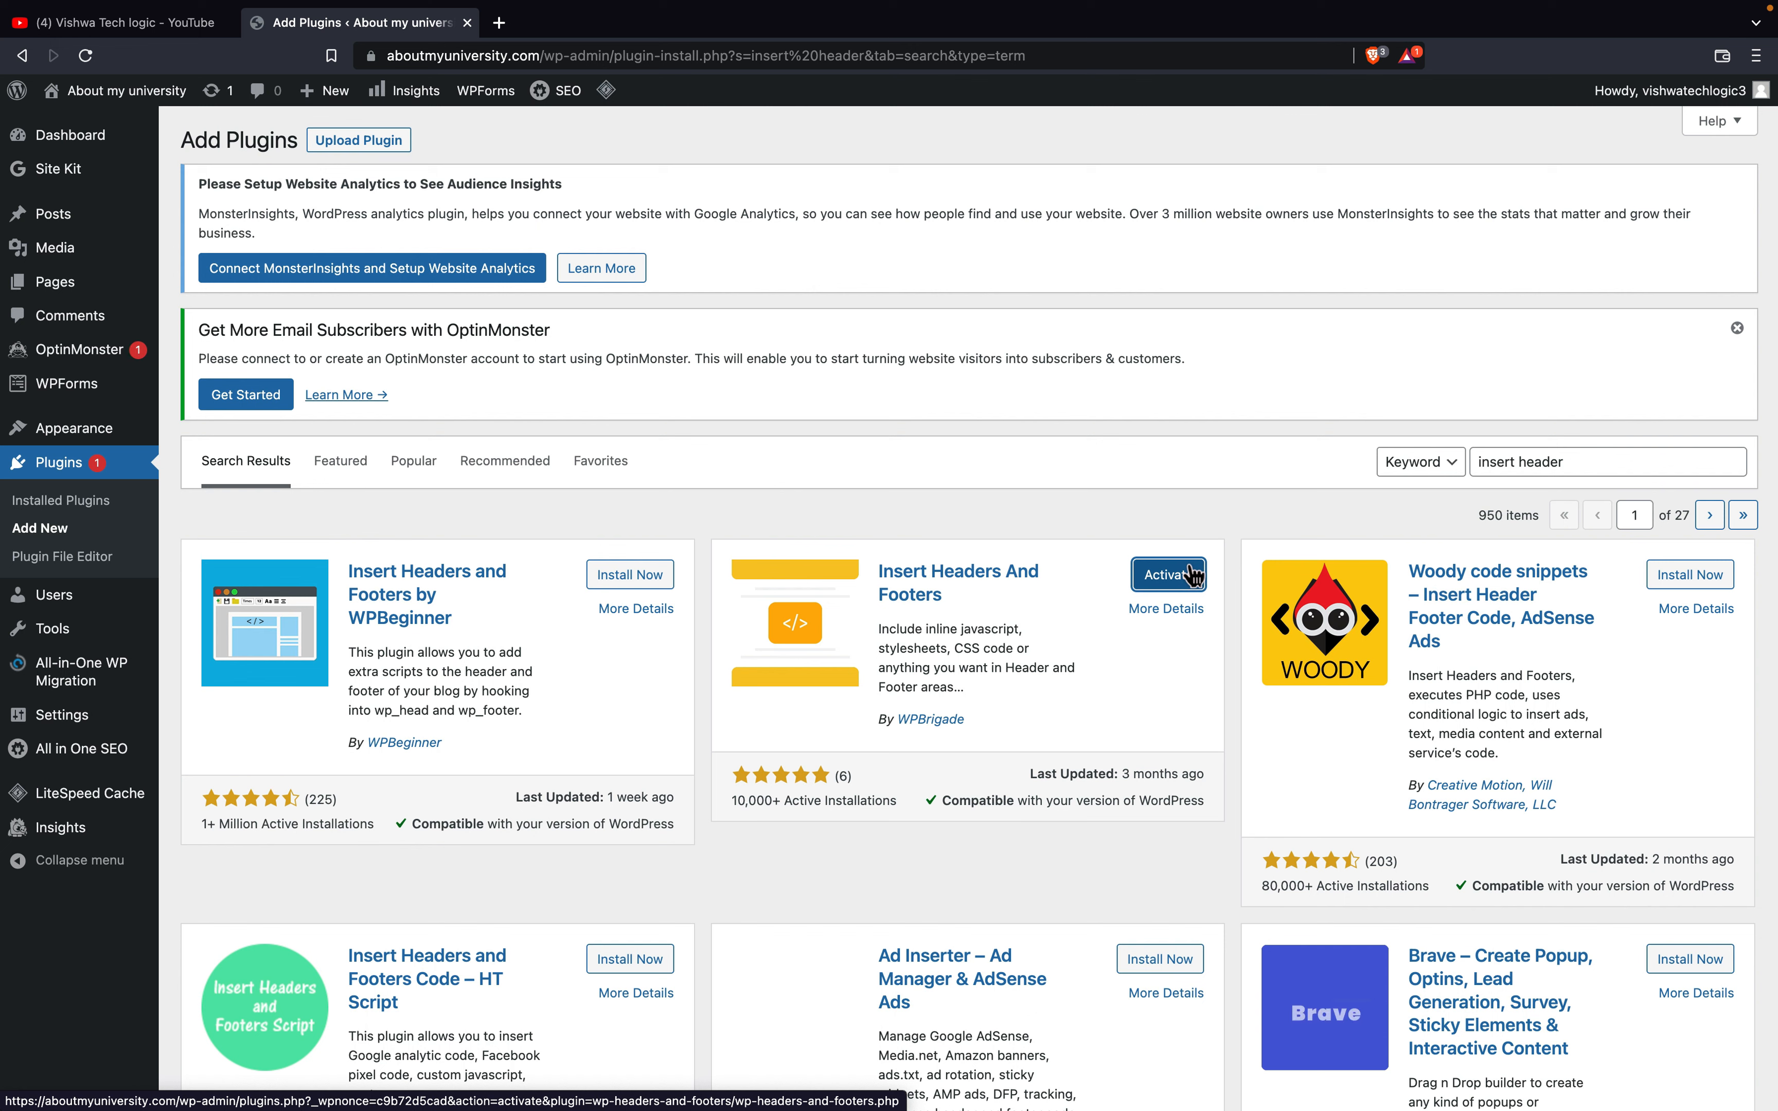
pyautogui.click(1170, 581)
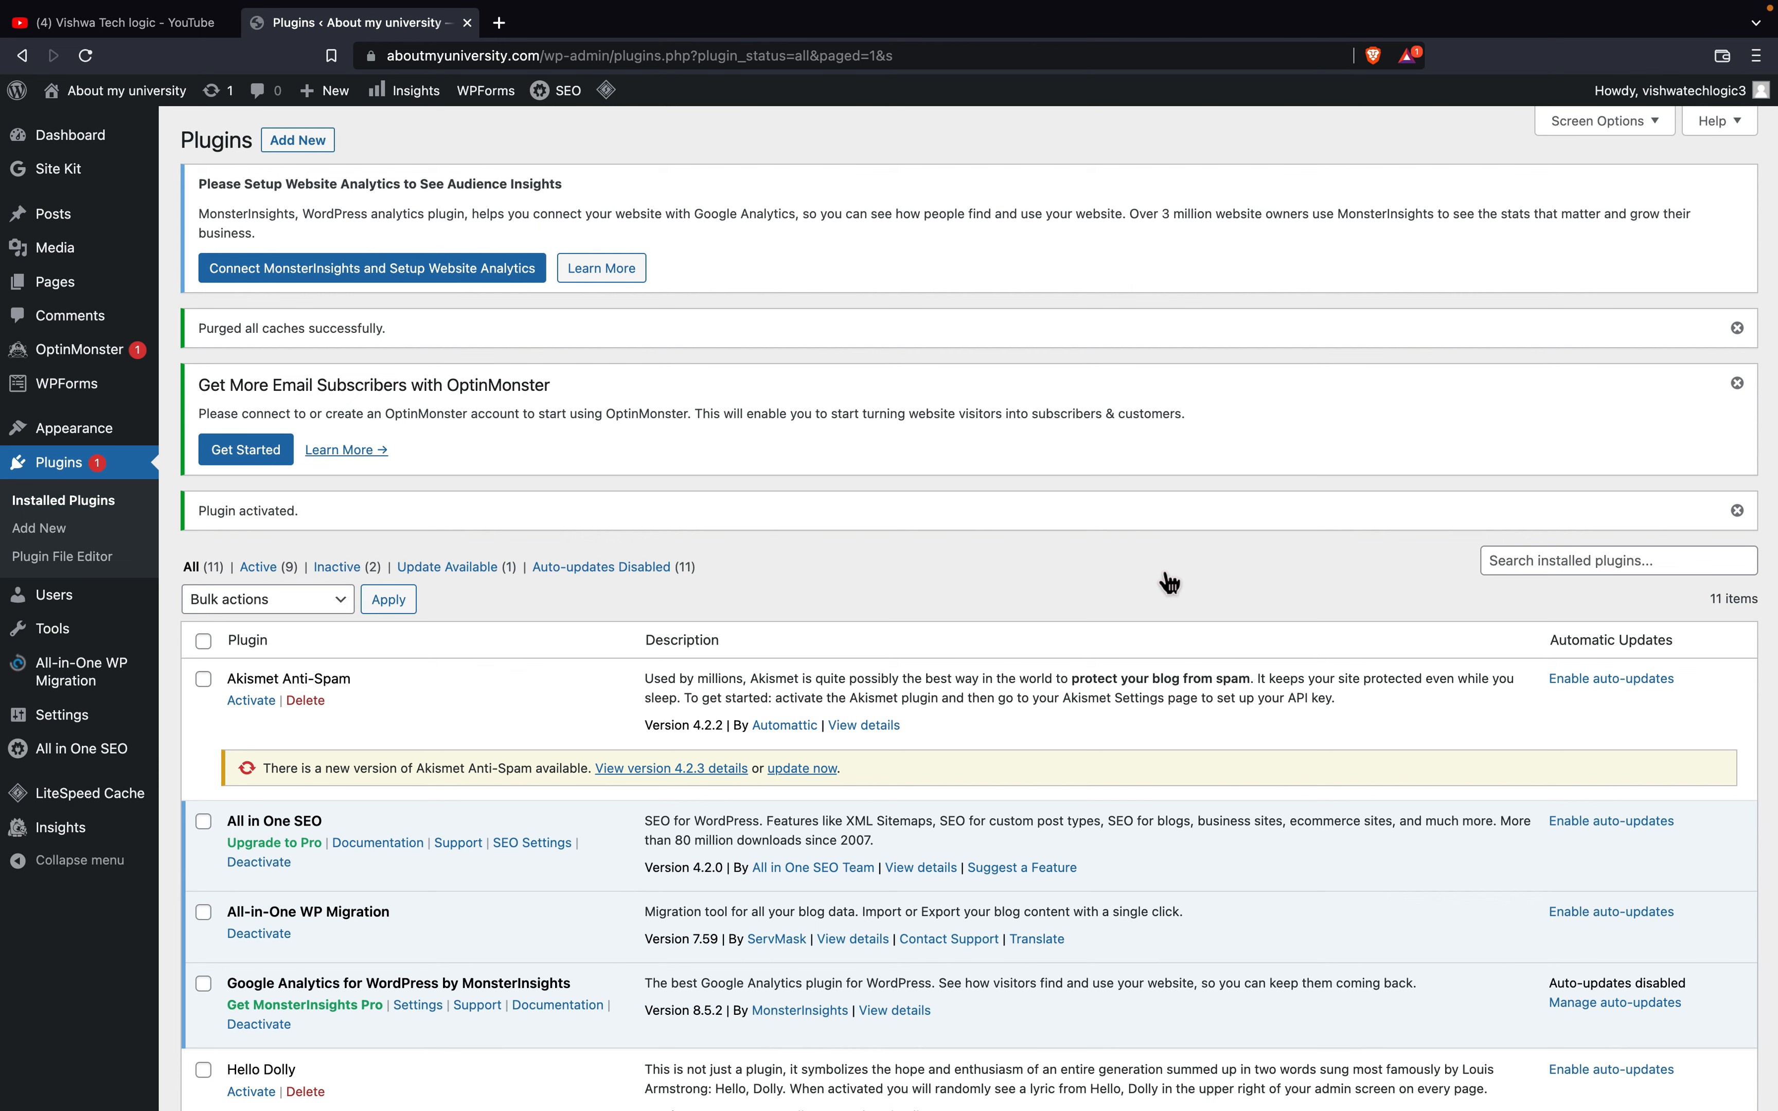
# - Search the new plugins for "seo", and install and activate Yoast SEO
pyautogui.click(305, 144)
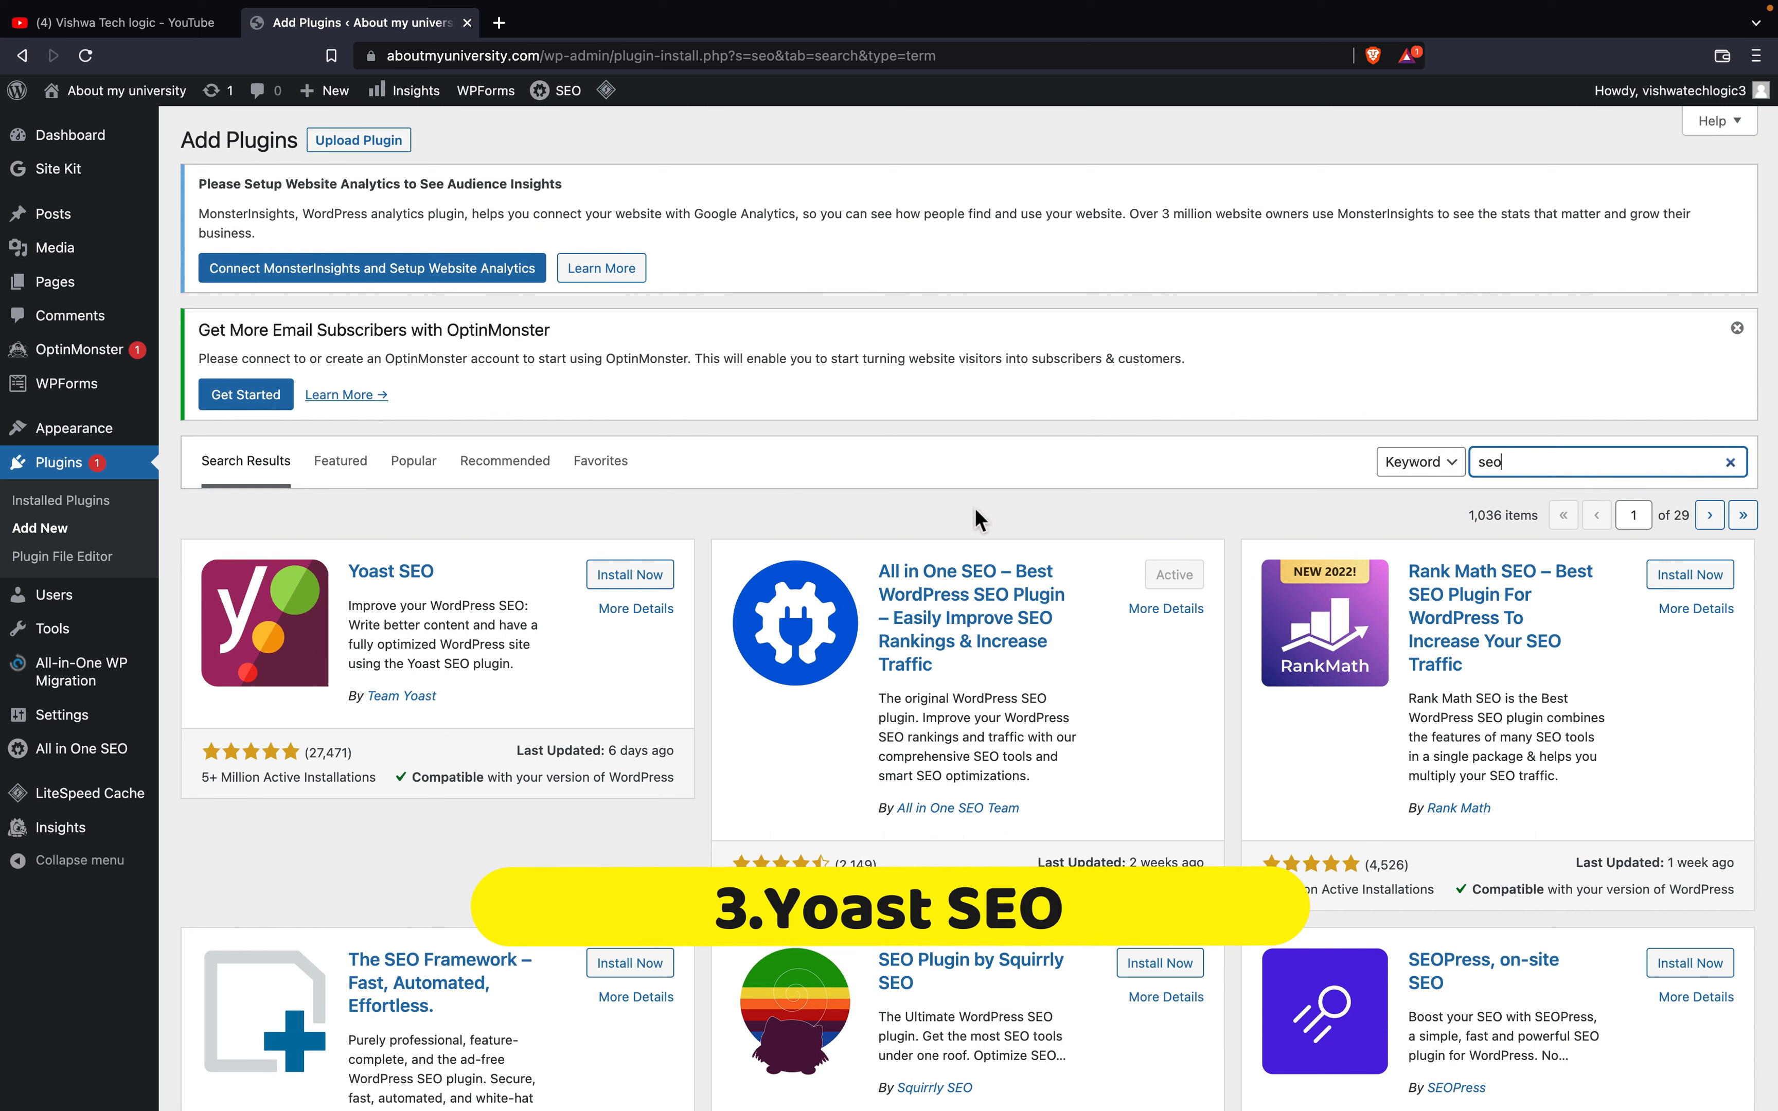
pyautogui.click(618, 576)
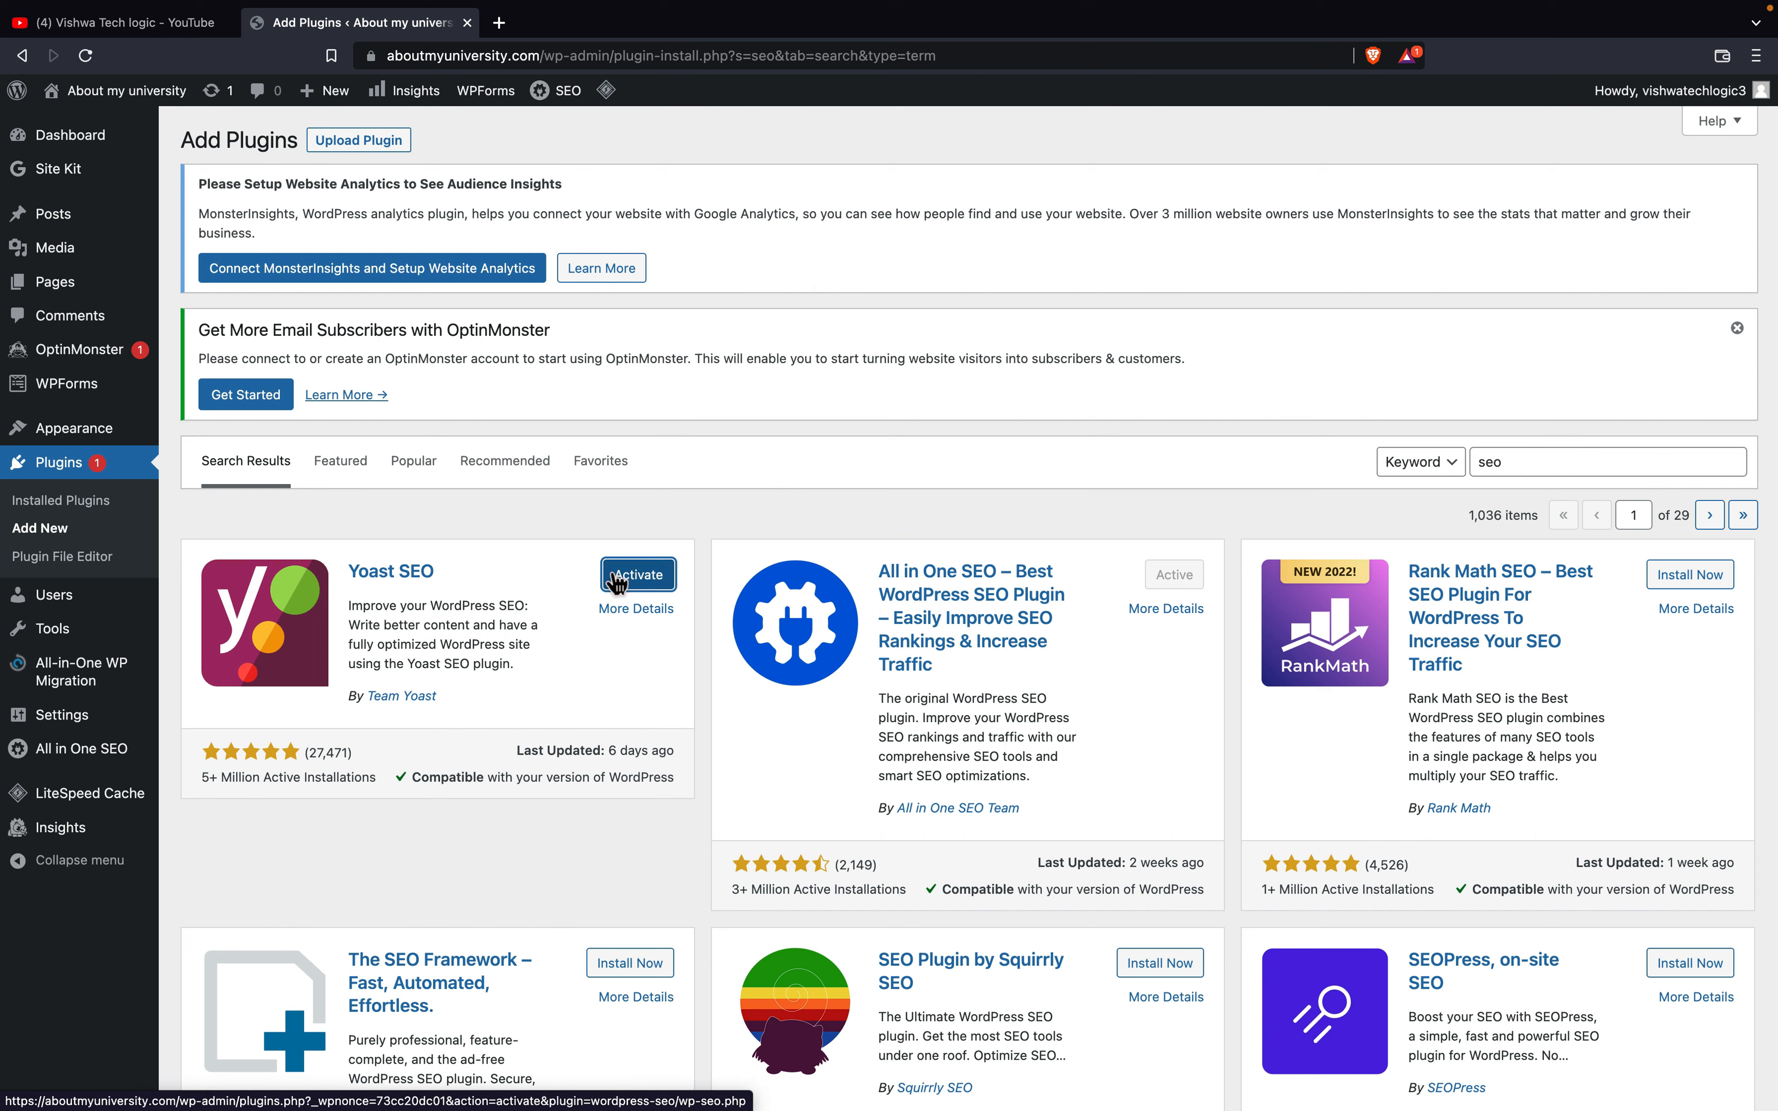
pyautogui.click(640, 580)
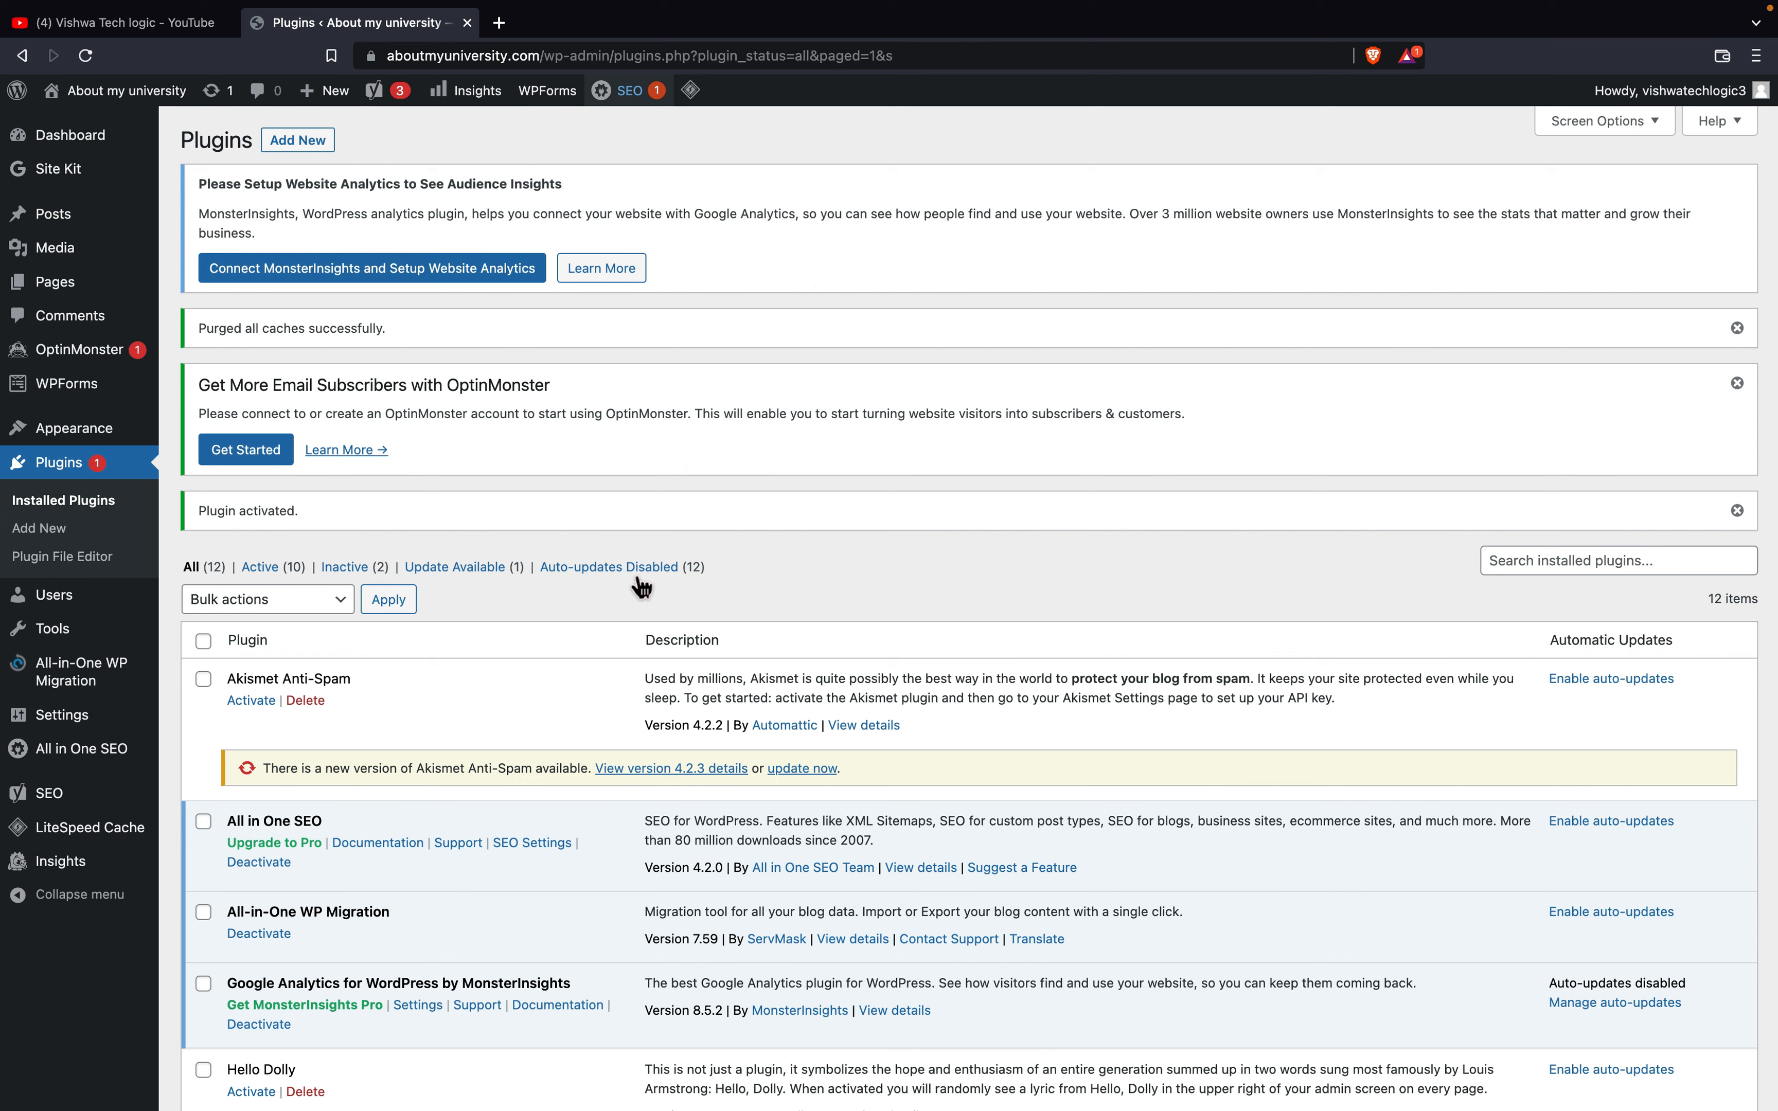
pyautogui.click(1553, 560)
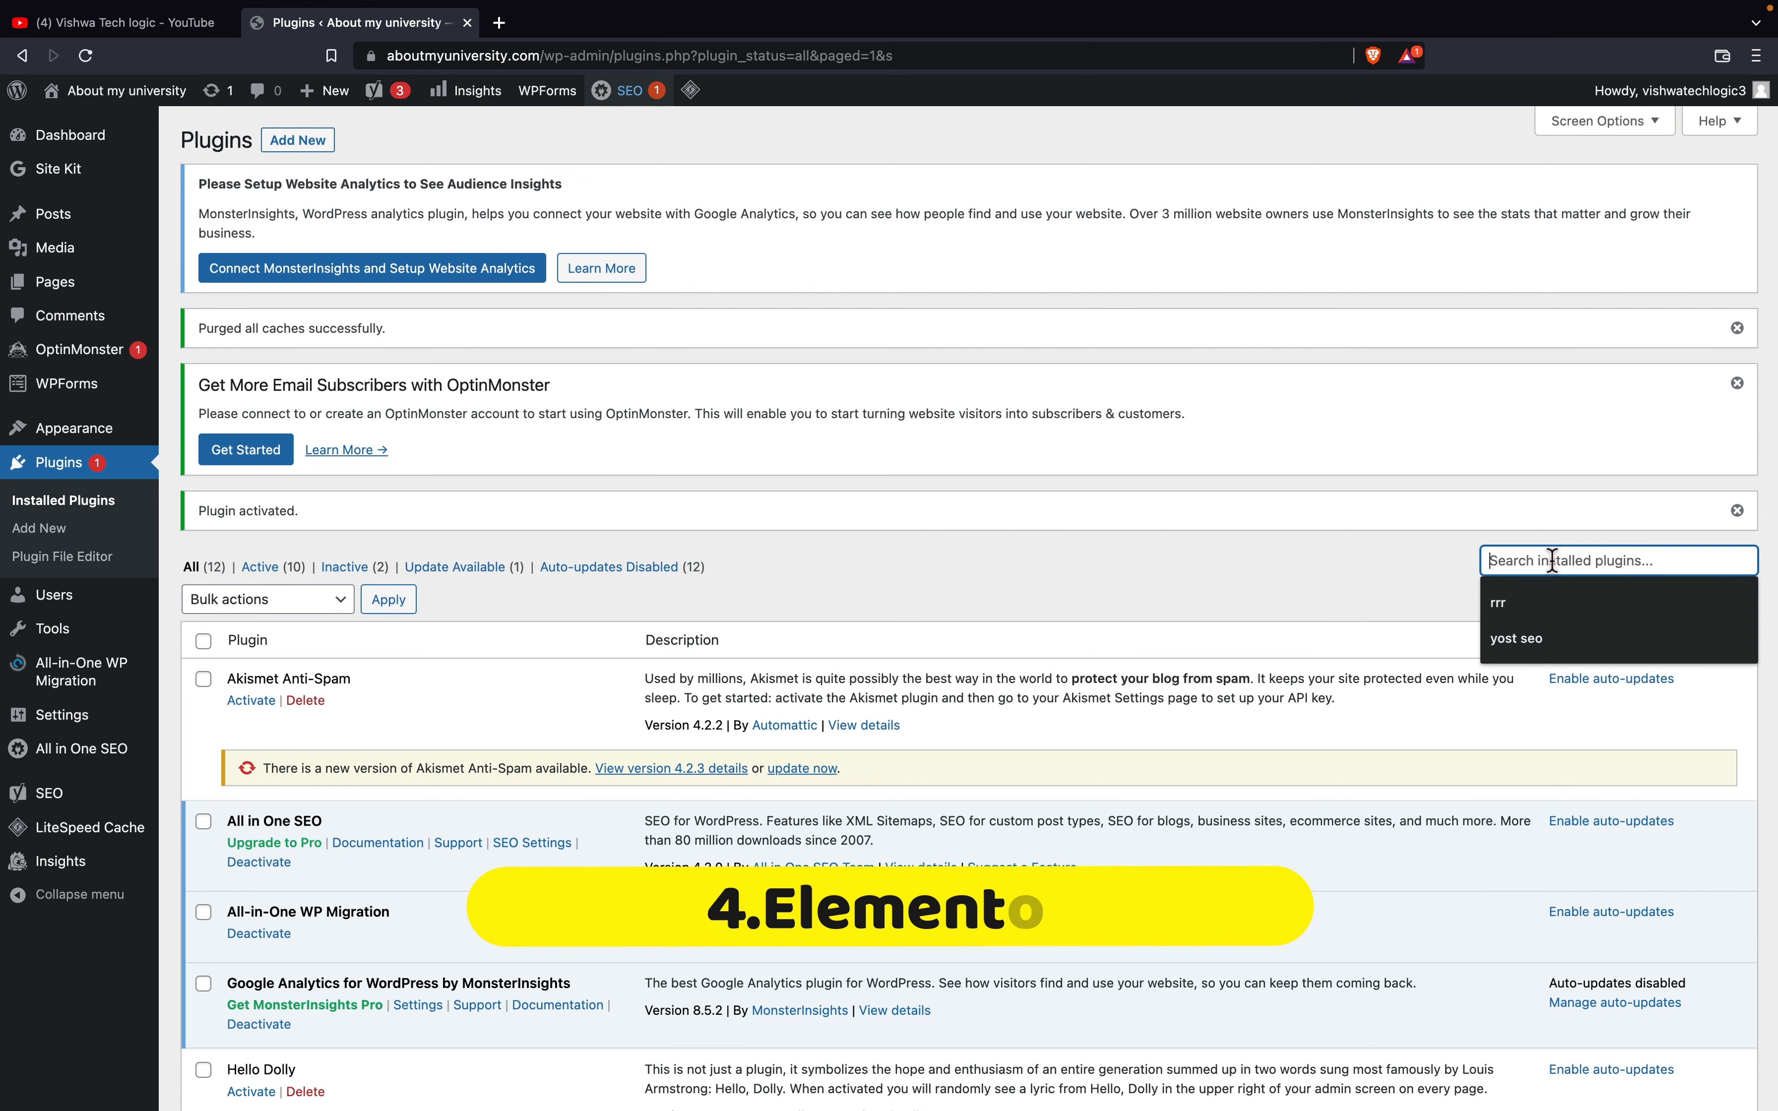
pyautogui.write('ele')
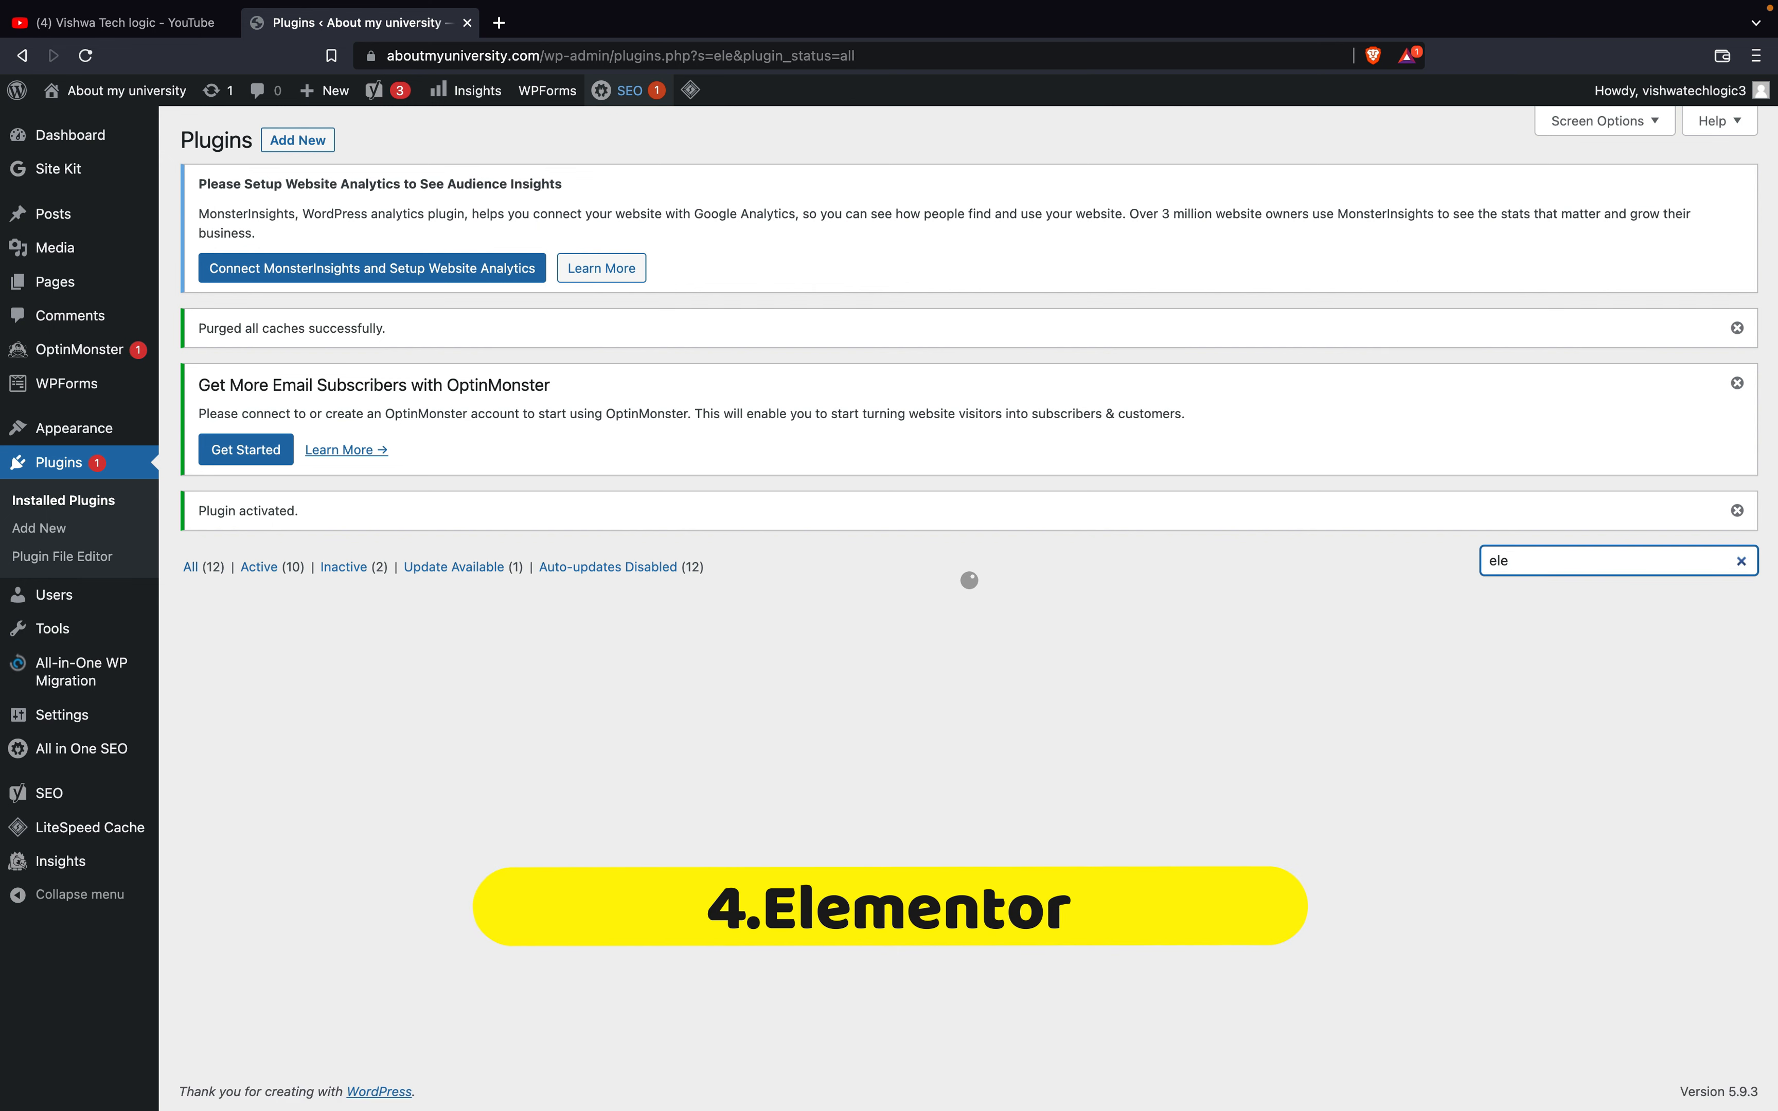
pyautogui.write('me')
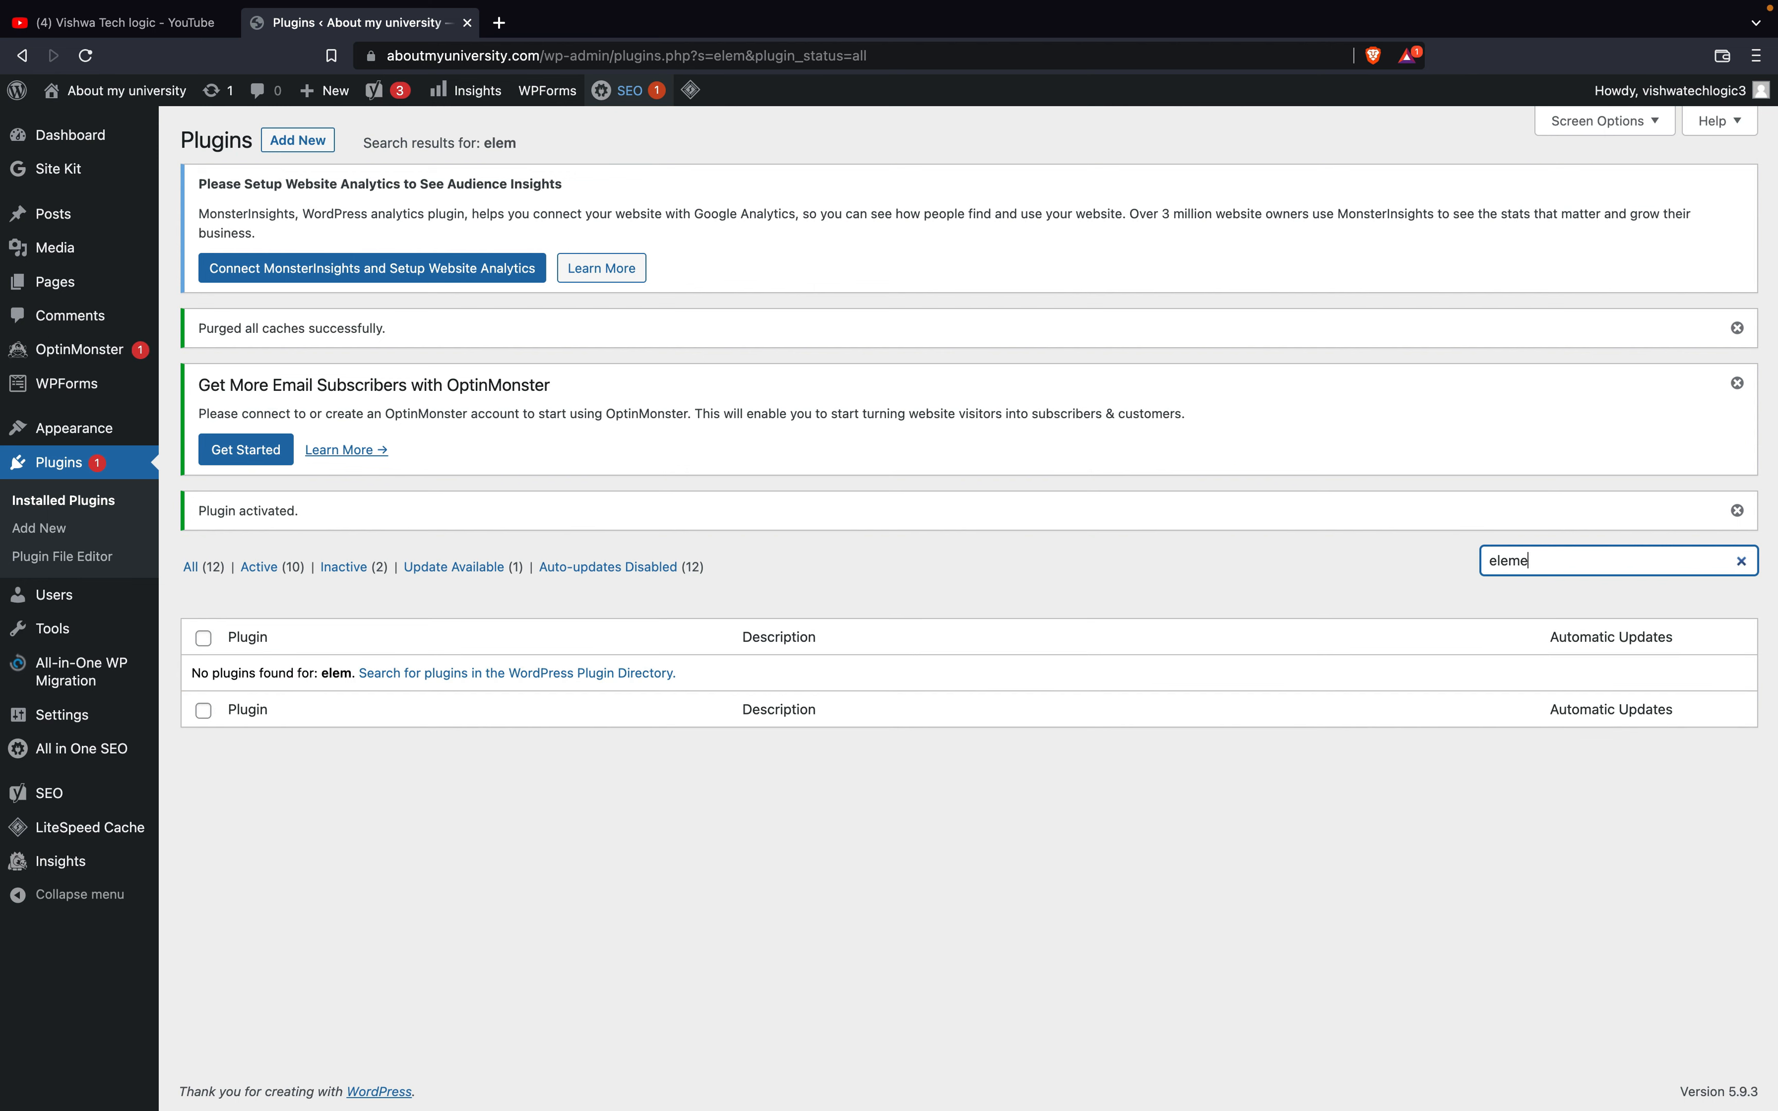
pyautogui.write('ntor')
# - Search the new plugins for "elementor", install and activate Elementor Website Builder, and return to the plugin results
pyautogui.click(316, 145)
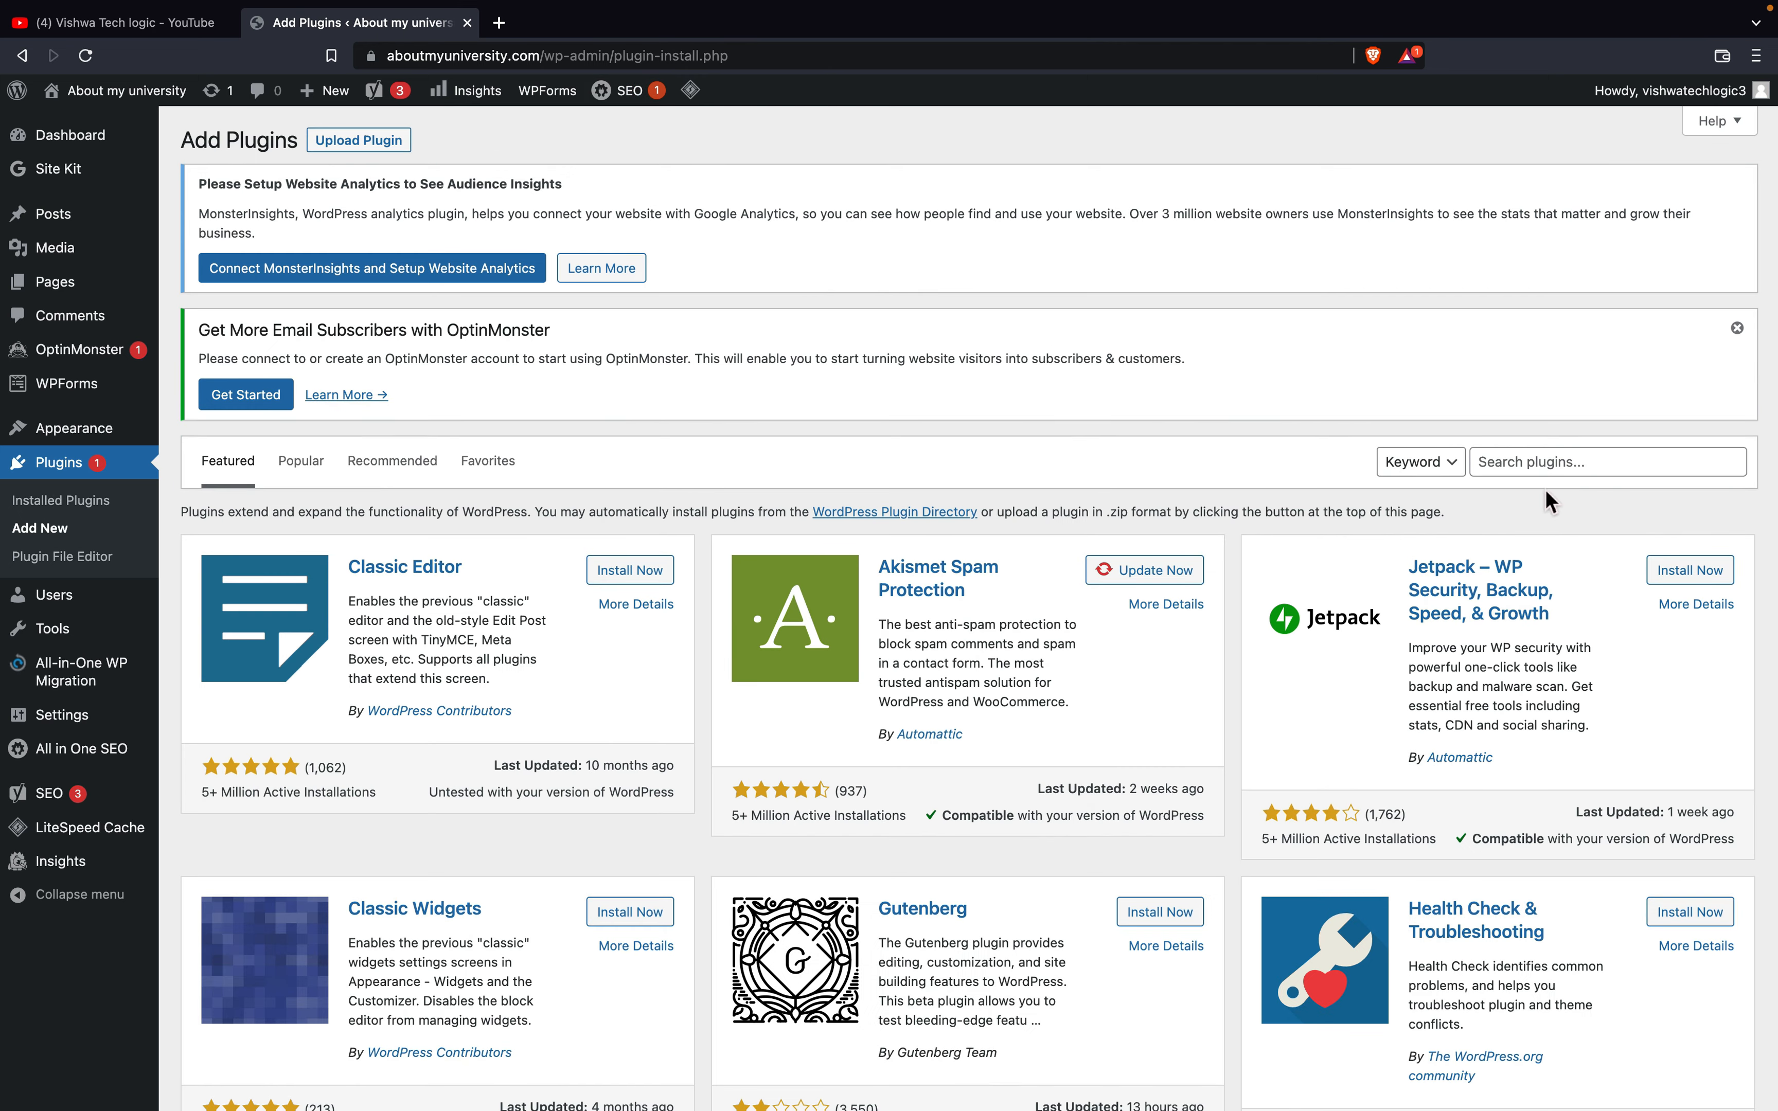
pyautogui.click(1536, 463)
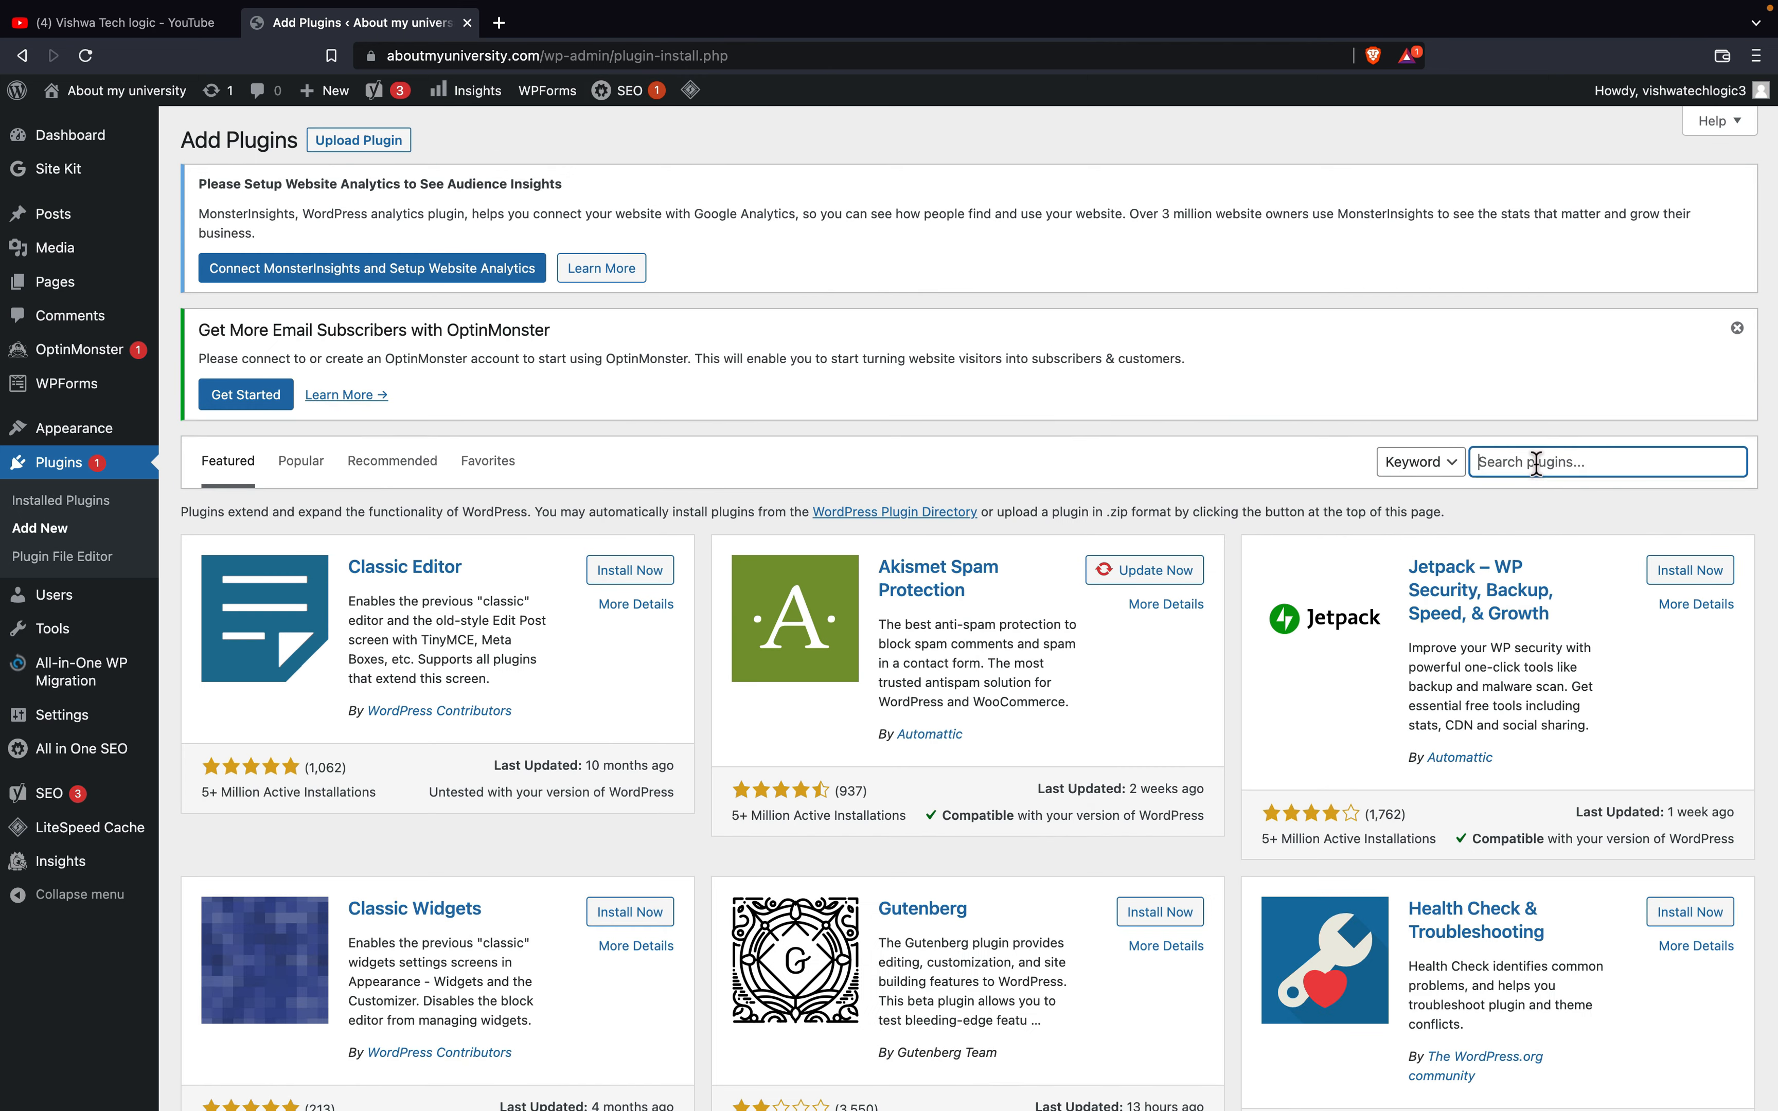
pyautogui.write('elementor')
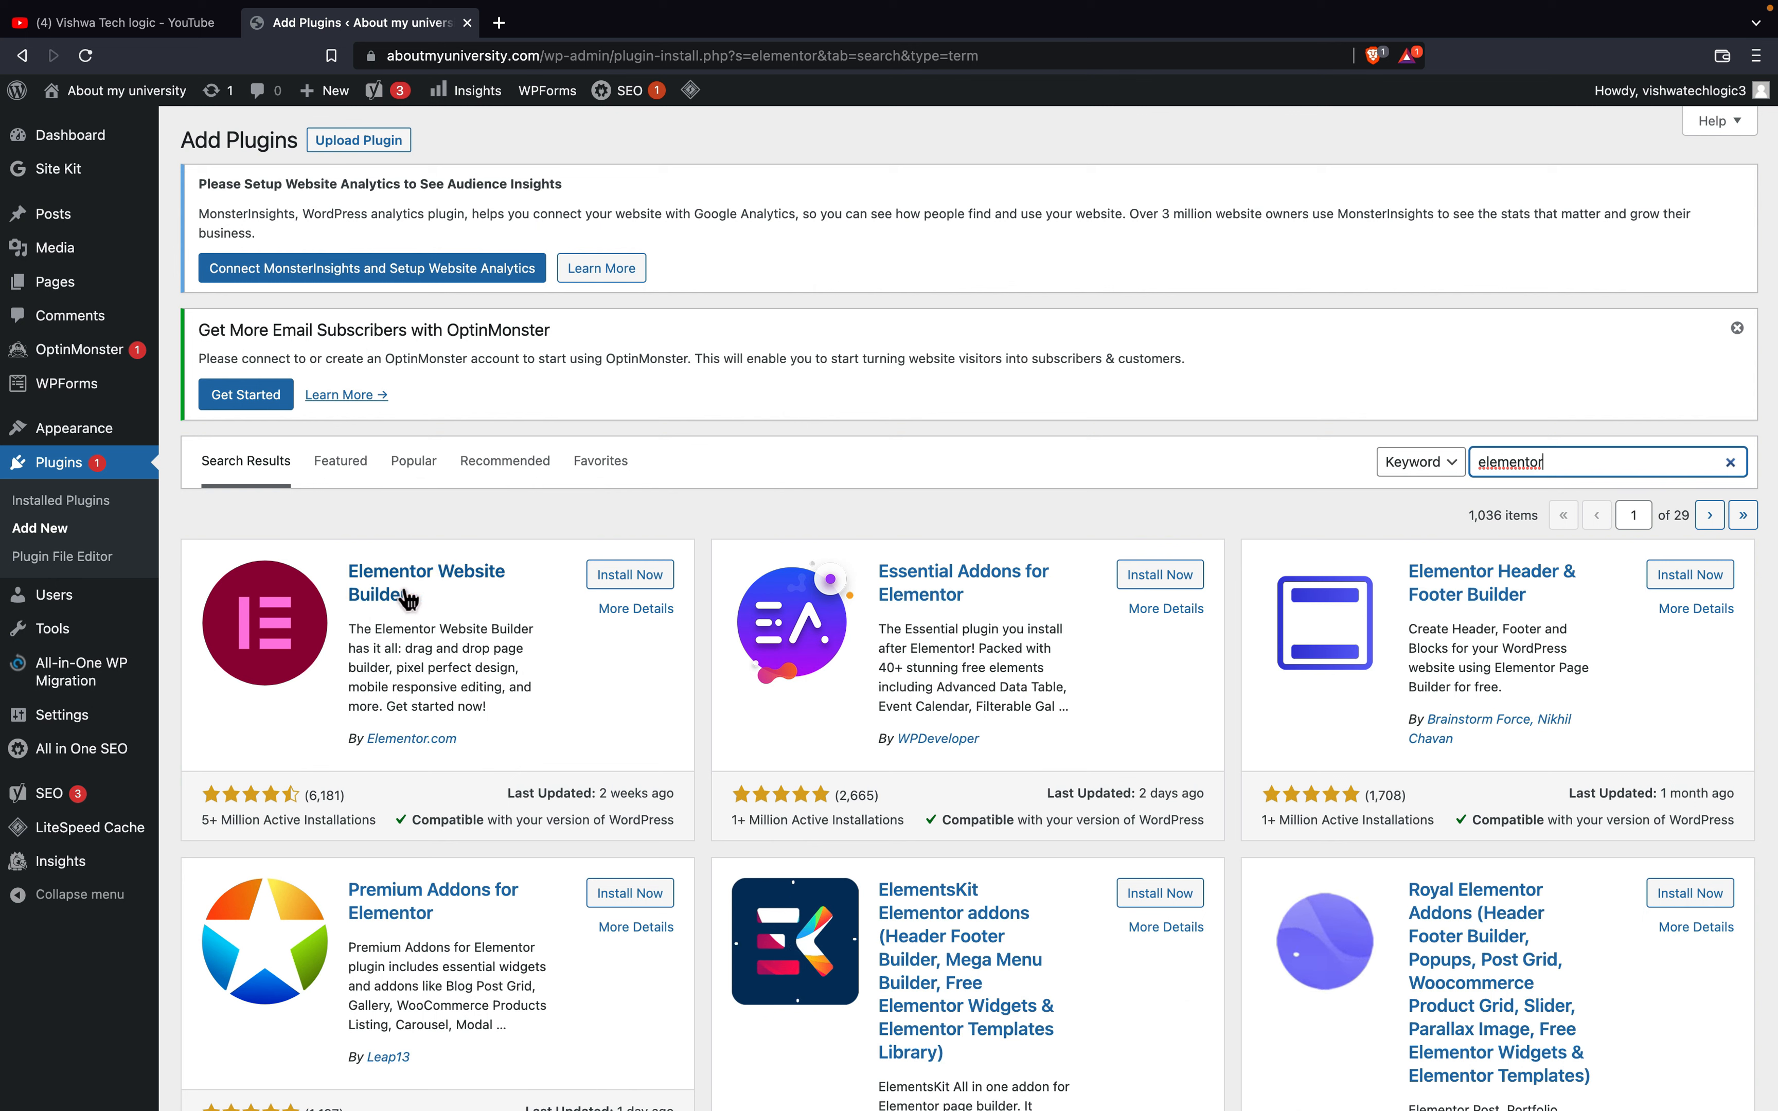
pyautogui.click(660, 580)
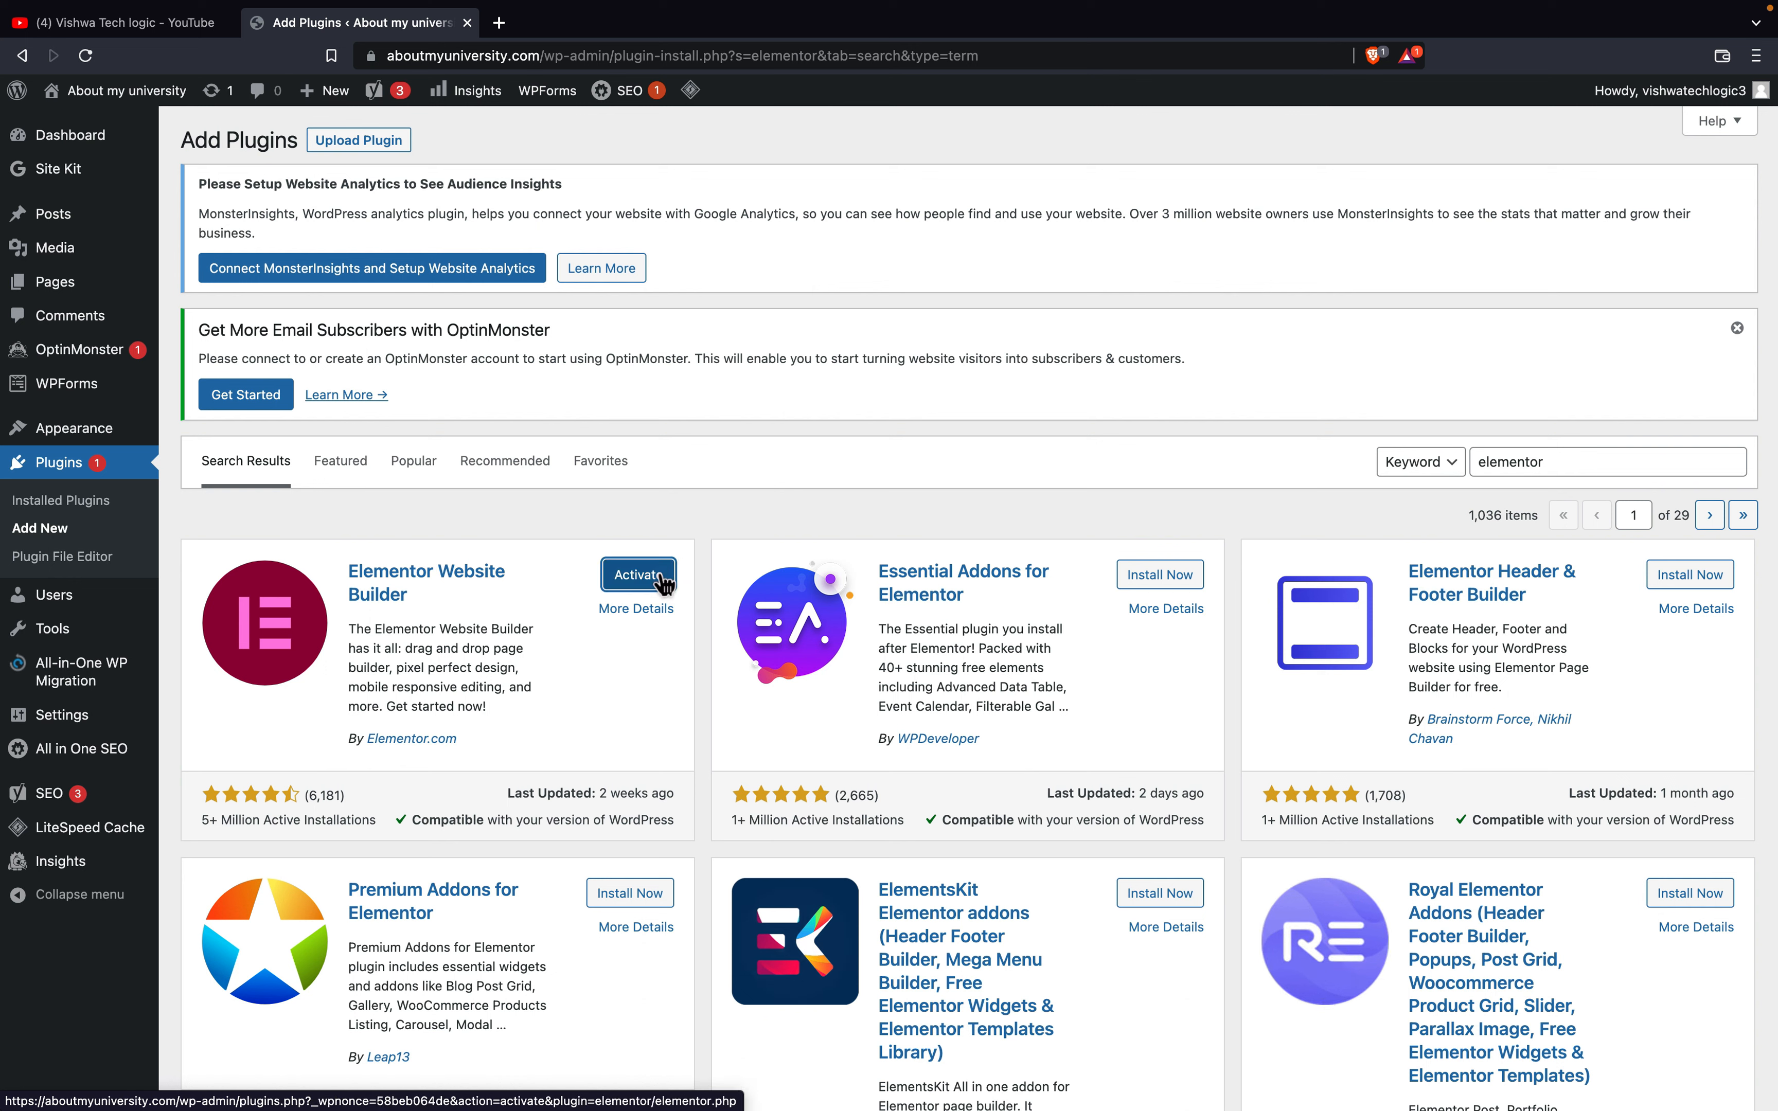
pyautogui.click(664, 583)
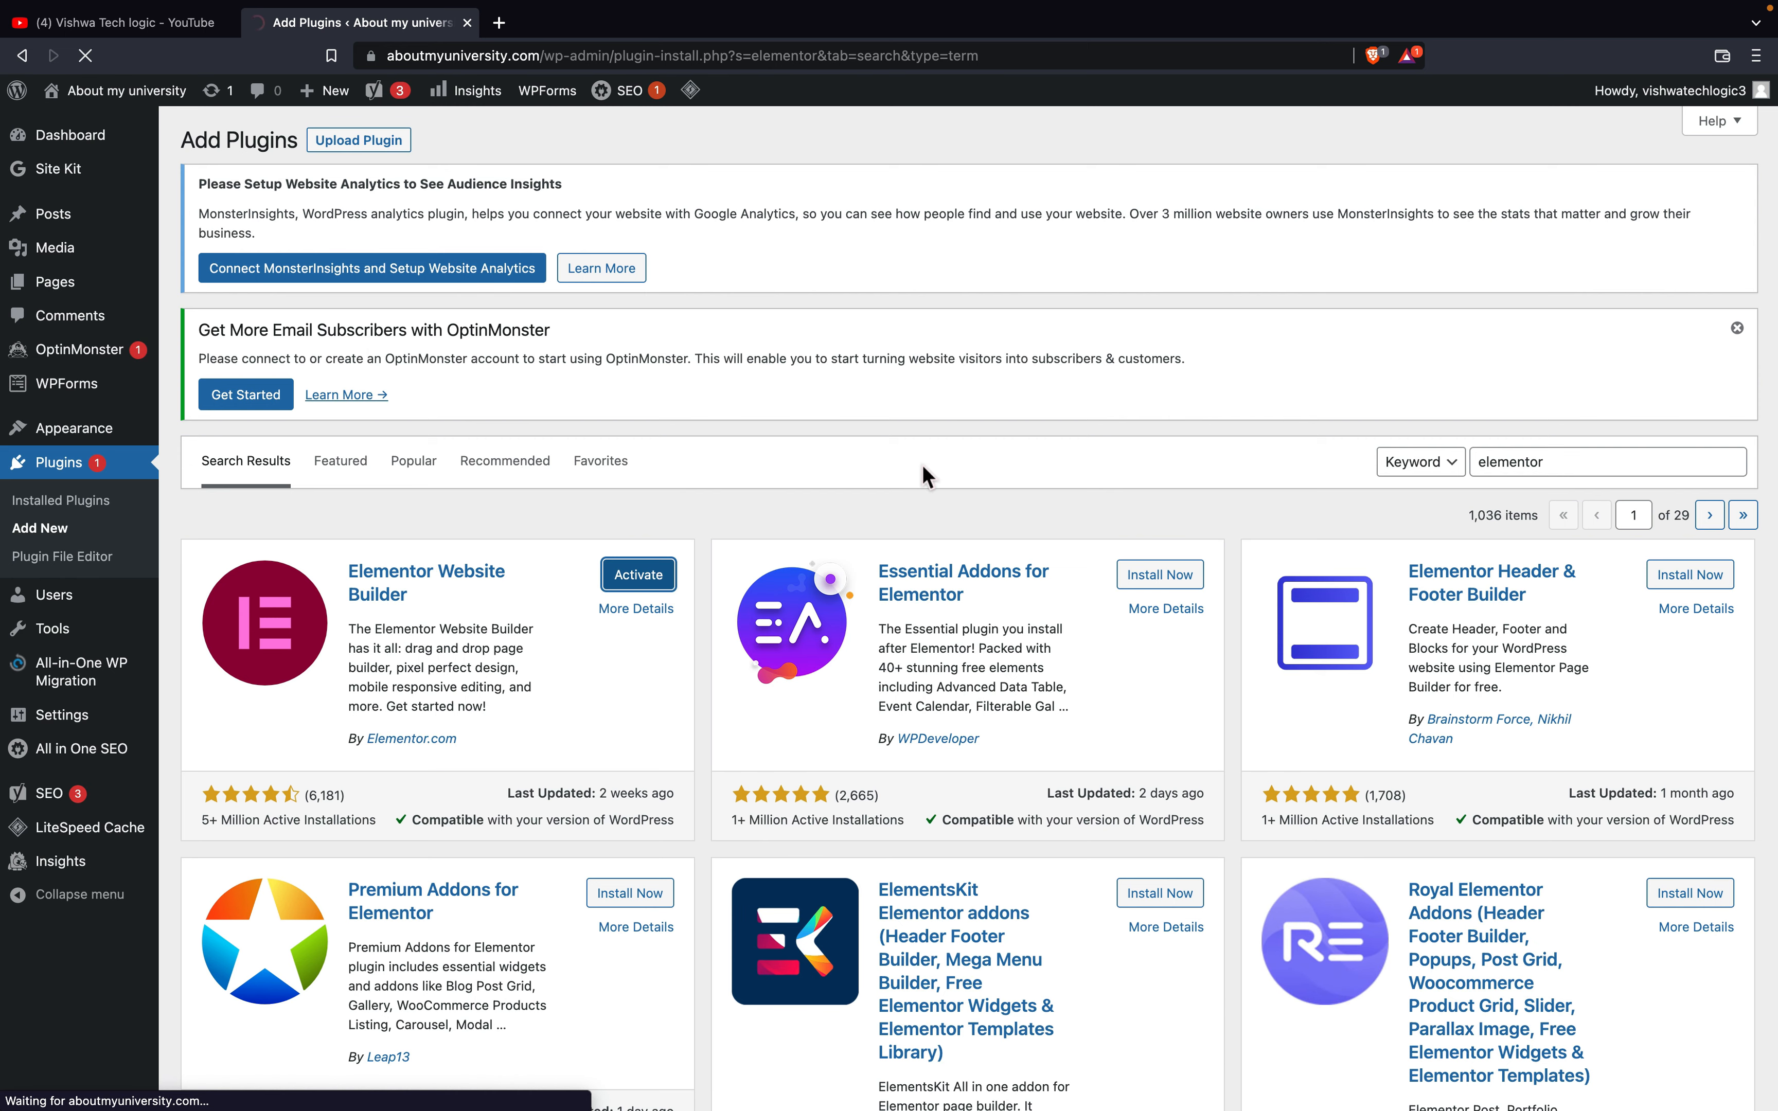
pyautogui.click(23, 56)
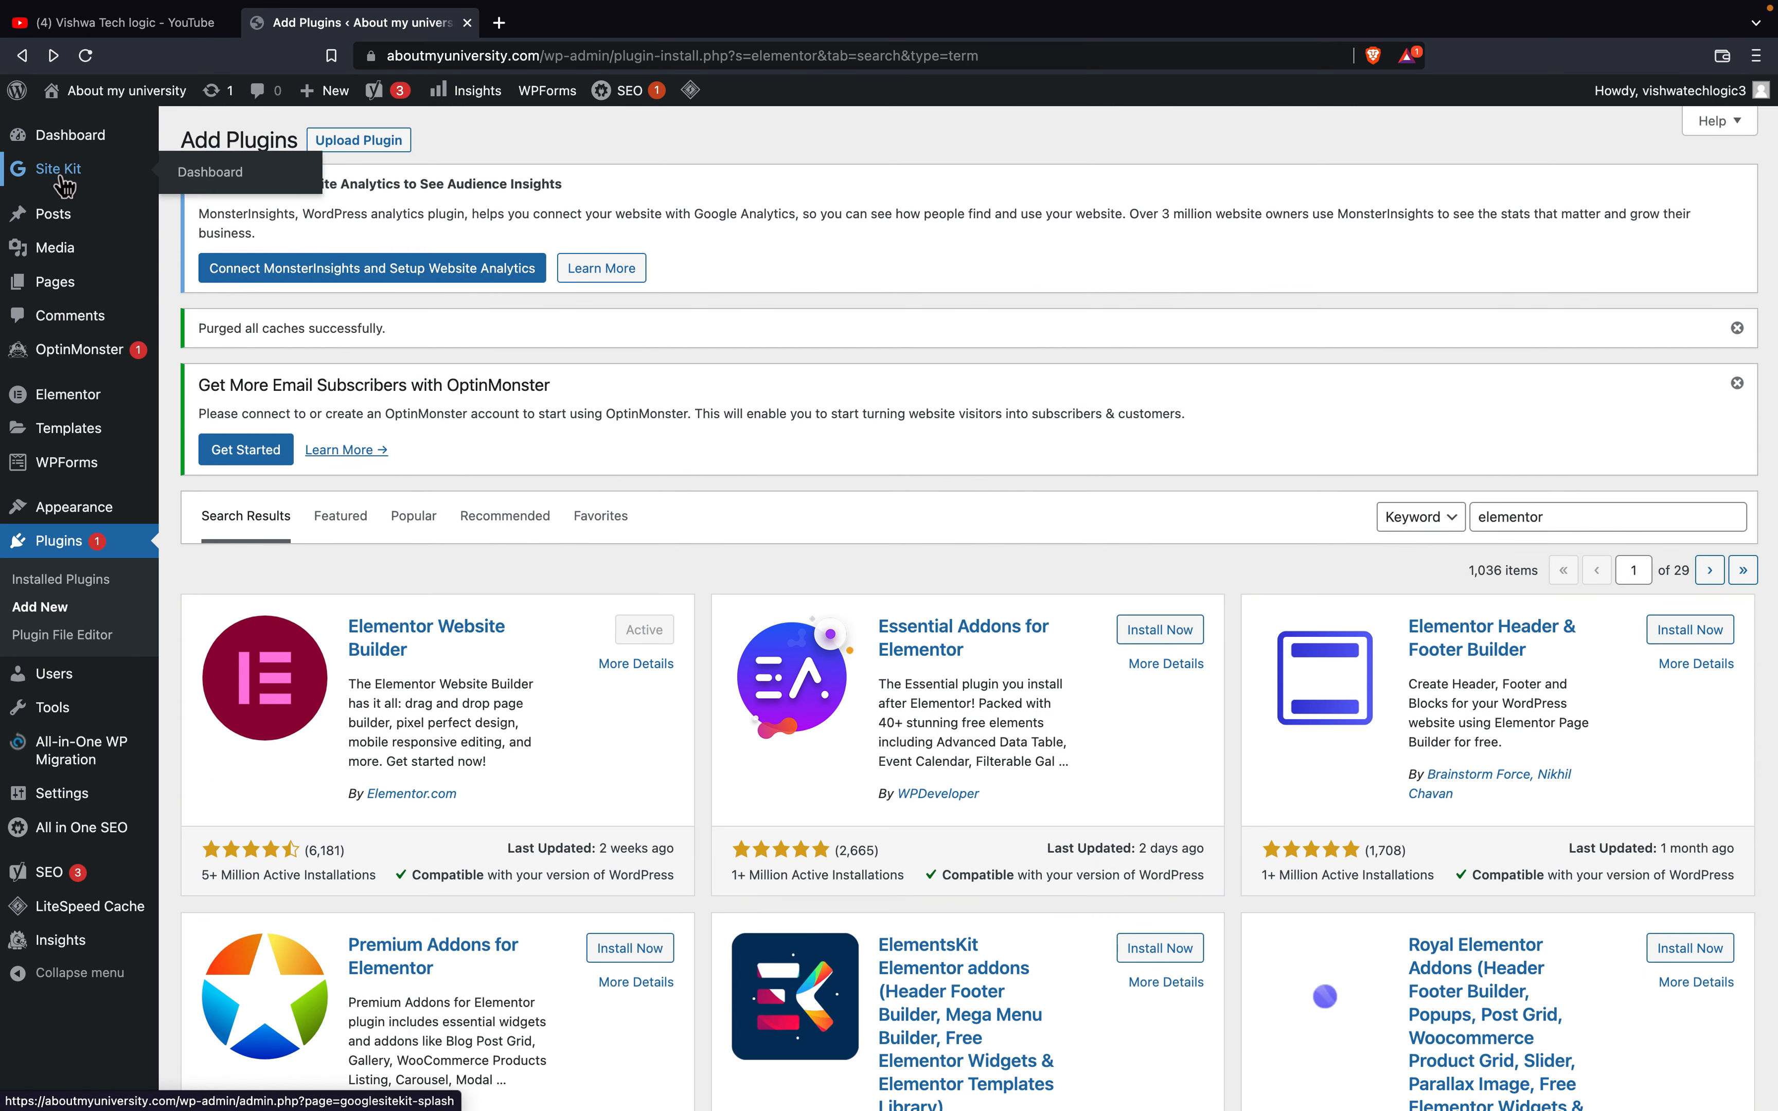
# - View the Site Kit setup page, and examine the script fields in the WP Headers and Footers settings
pyautogui.click(170, 174)
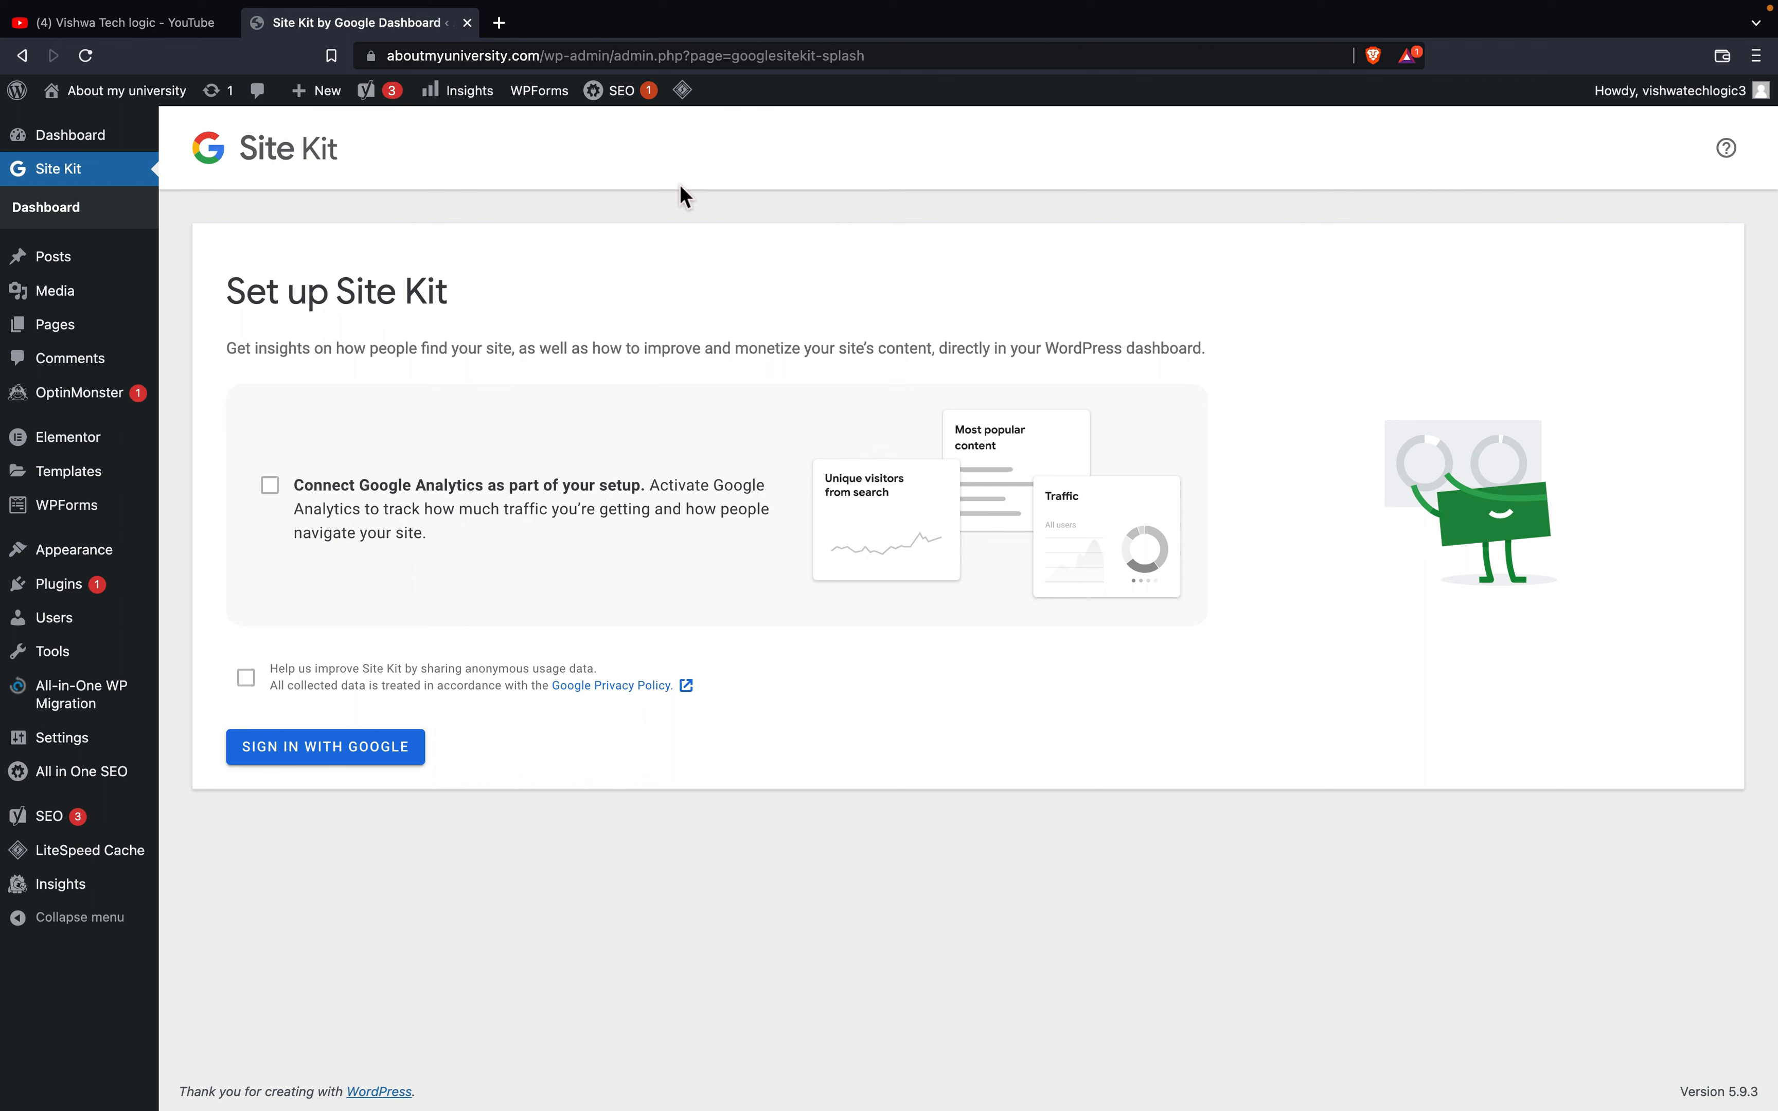
pyautogui.moveTo(100, 748)
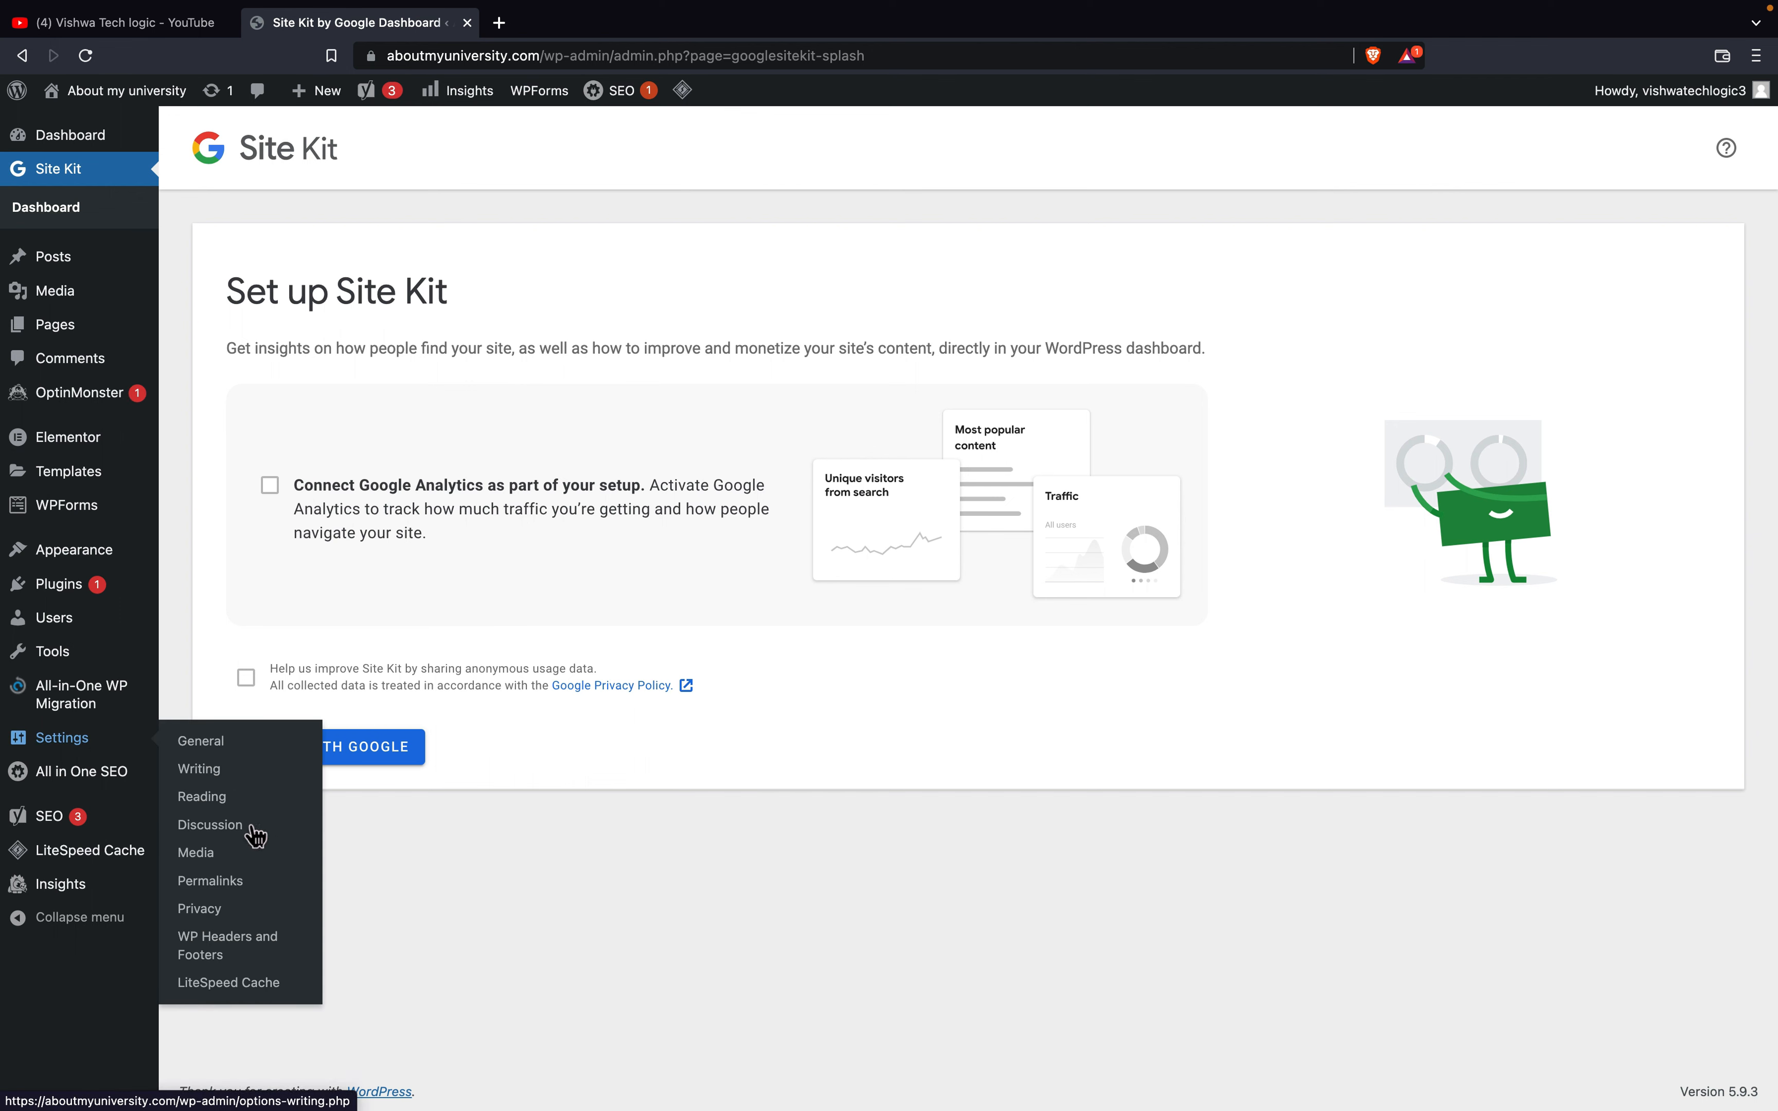
pyautogui.click(261, 956)
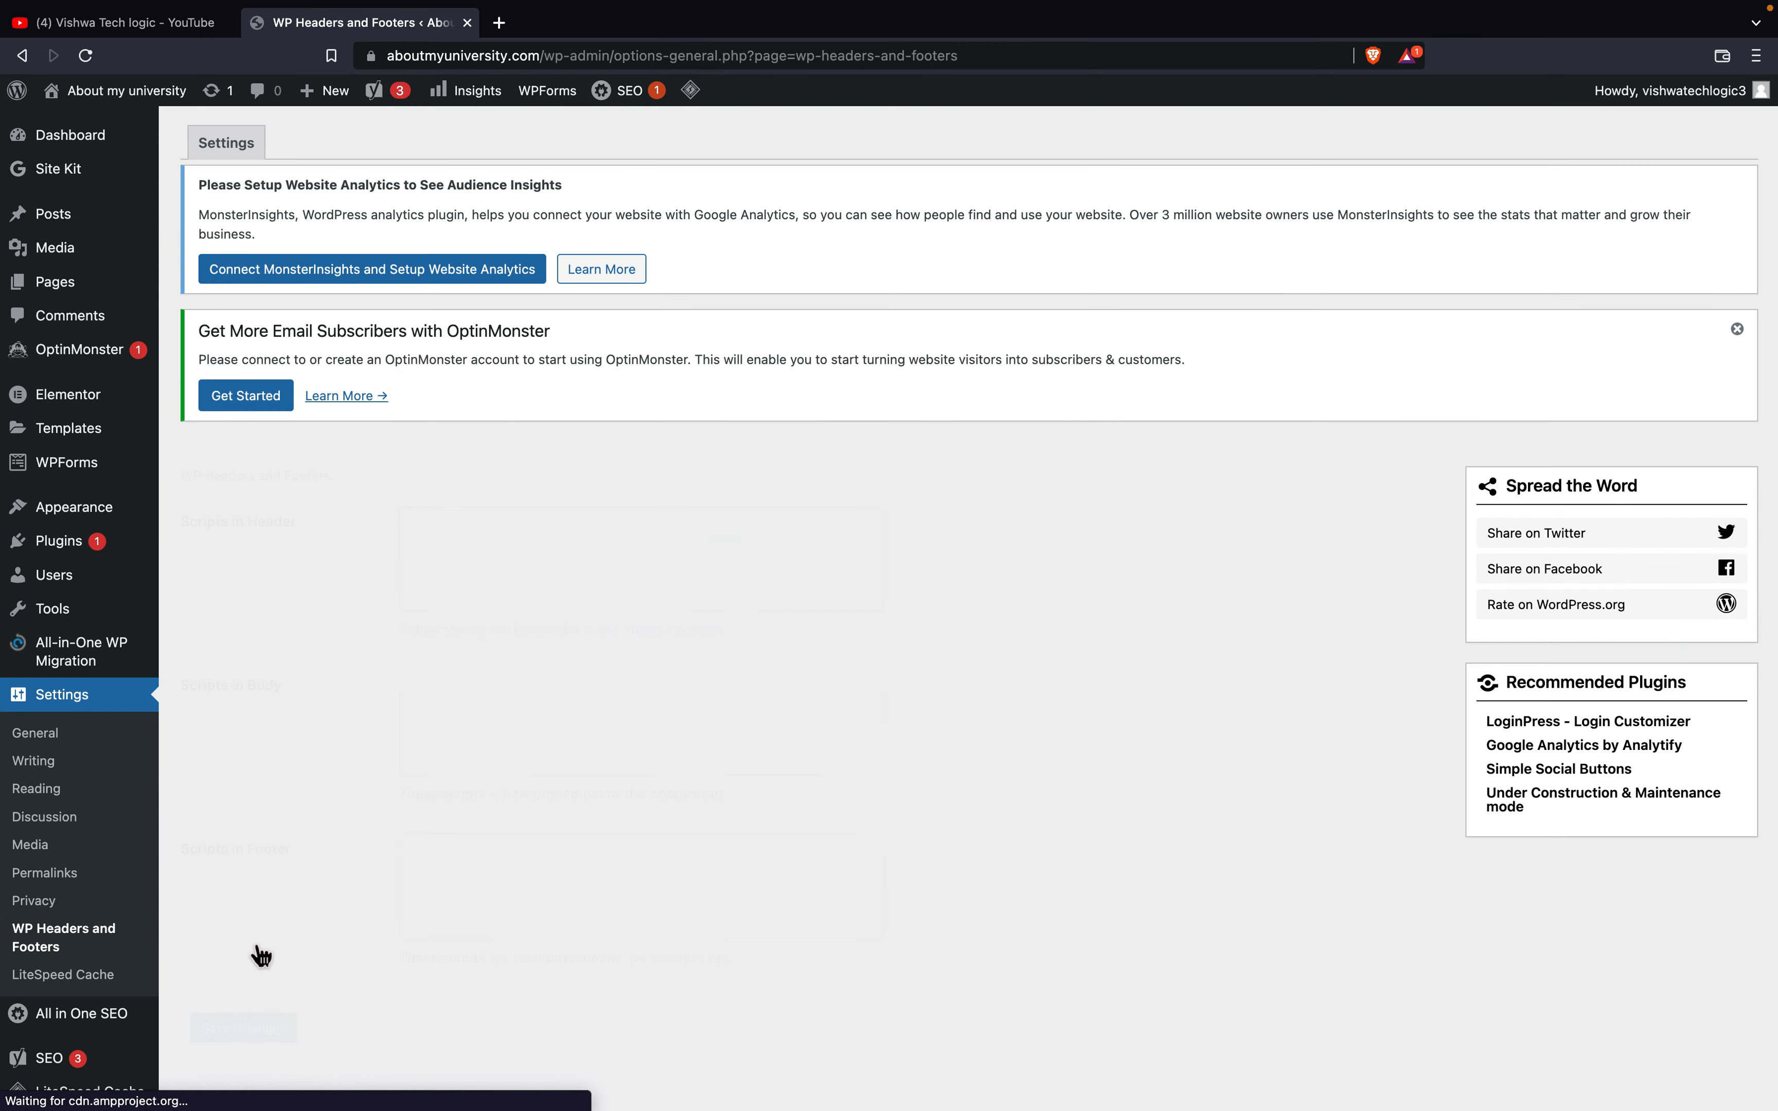
pyautogui.scroll(-3, 543, 655)
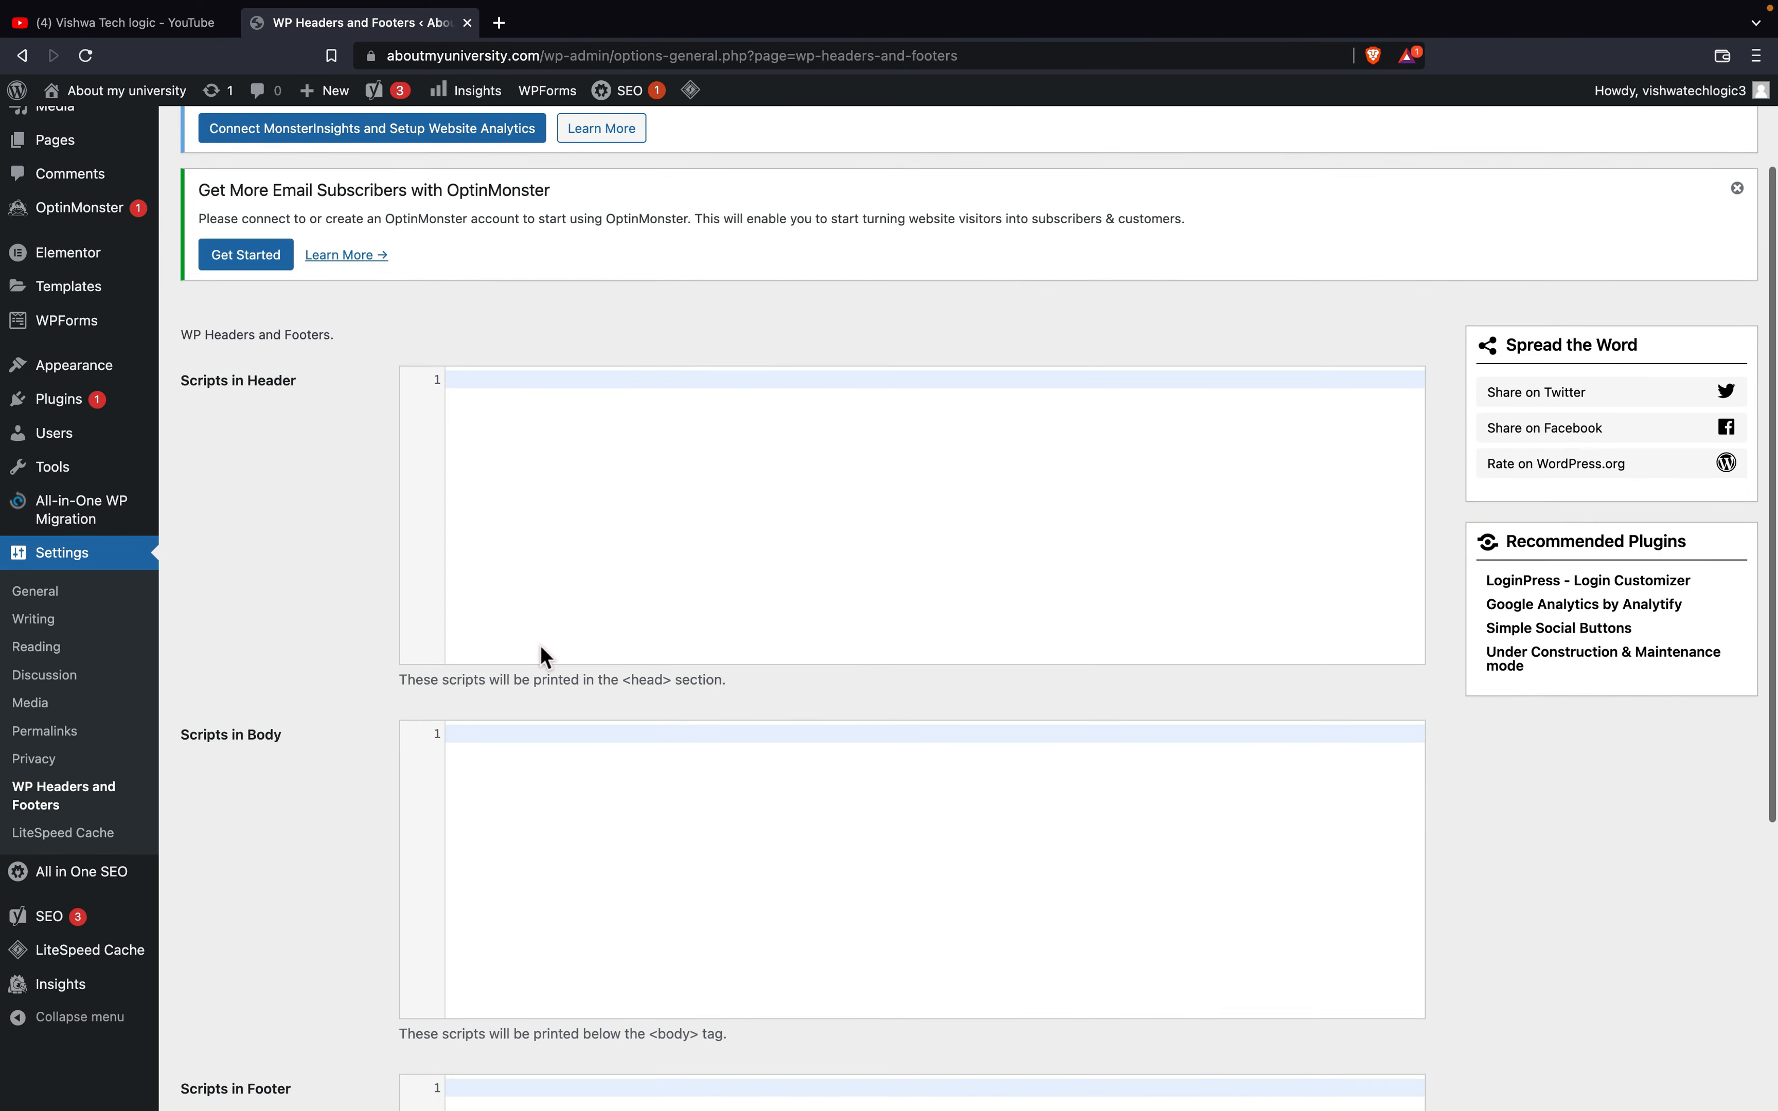
pyautogui.scroll(-2, 542, 647)
pyautogui.scroll(-2, 610, 794)
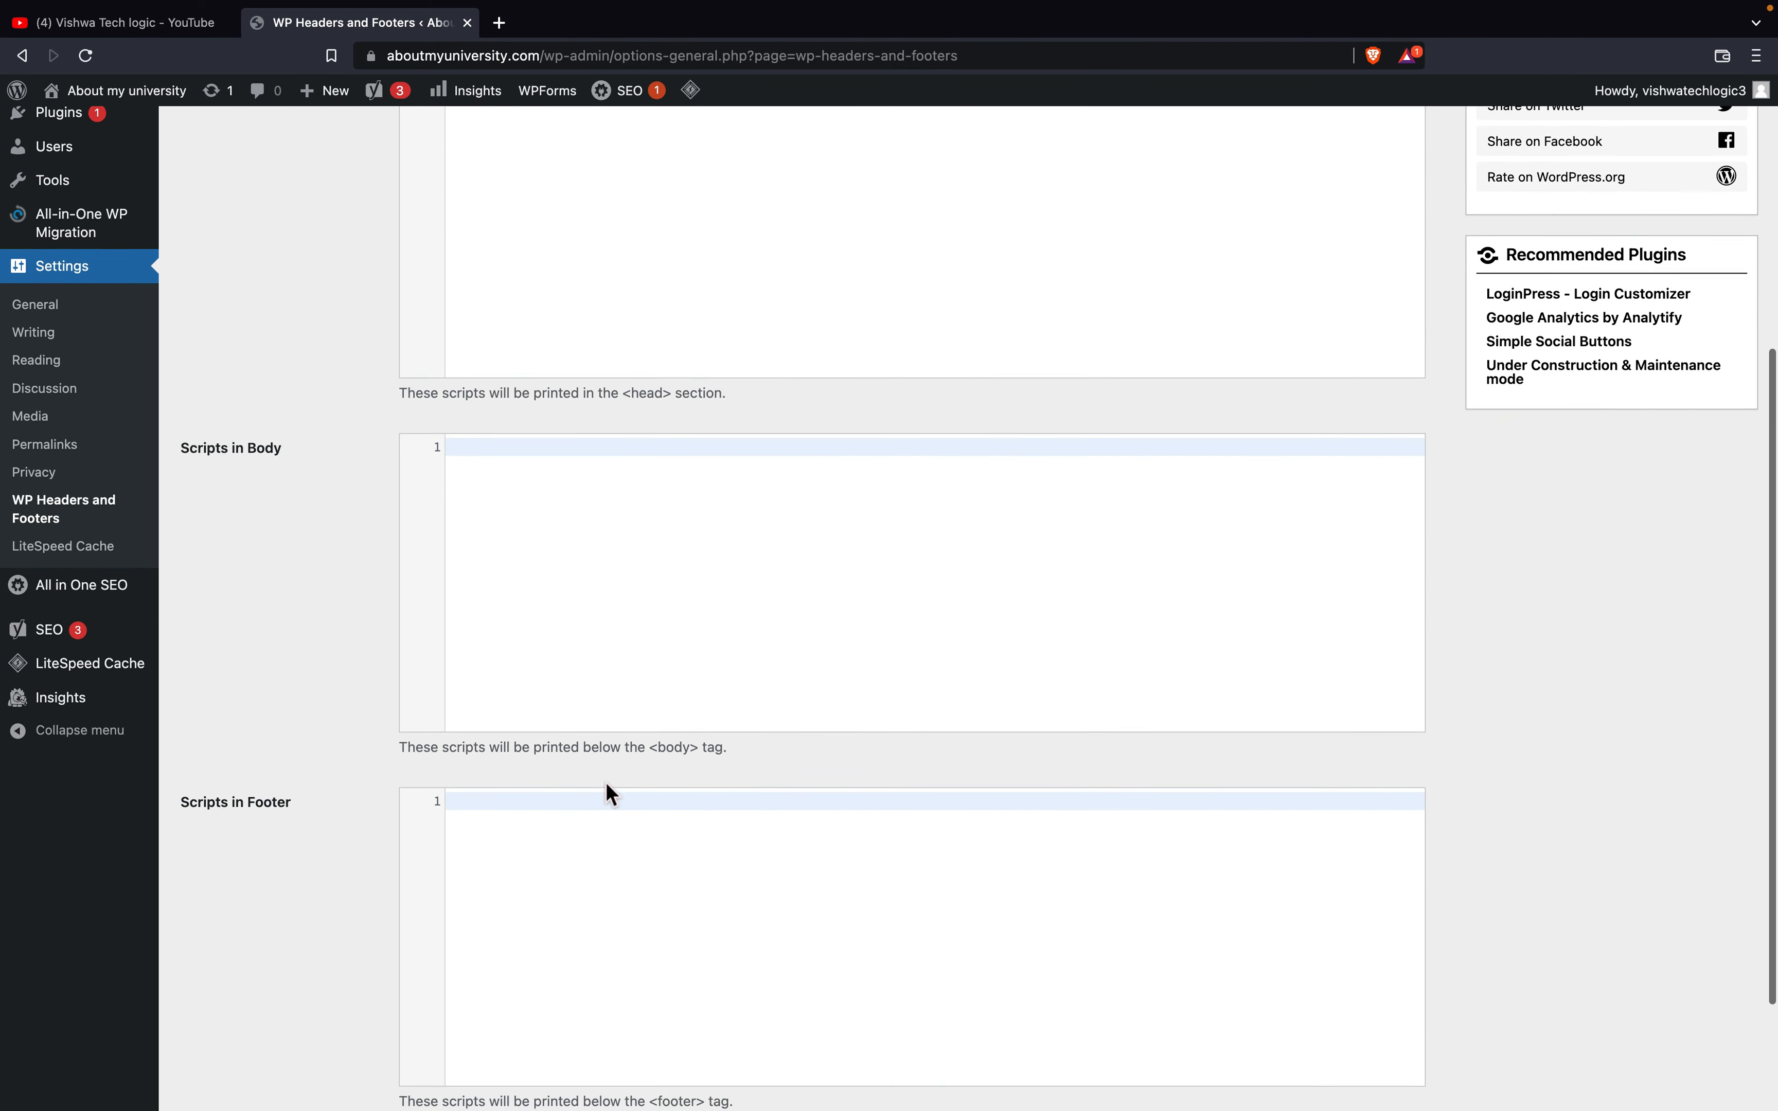
pyautogui.scroll(8, 610, 794)
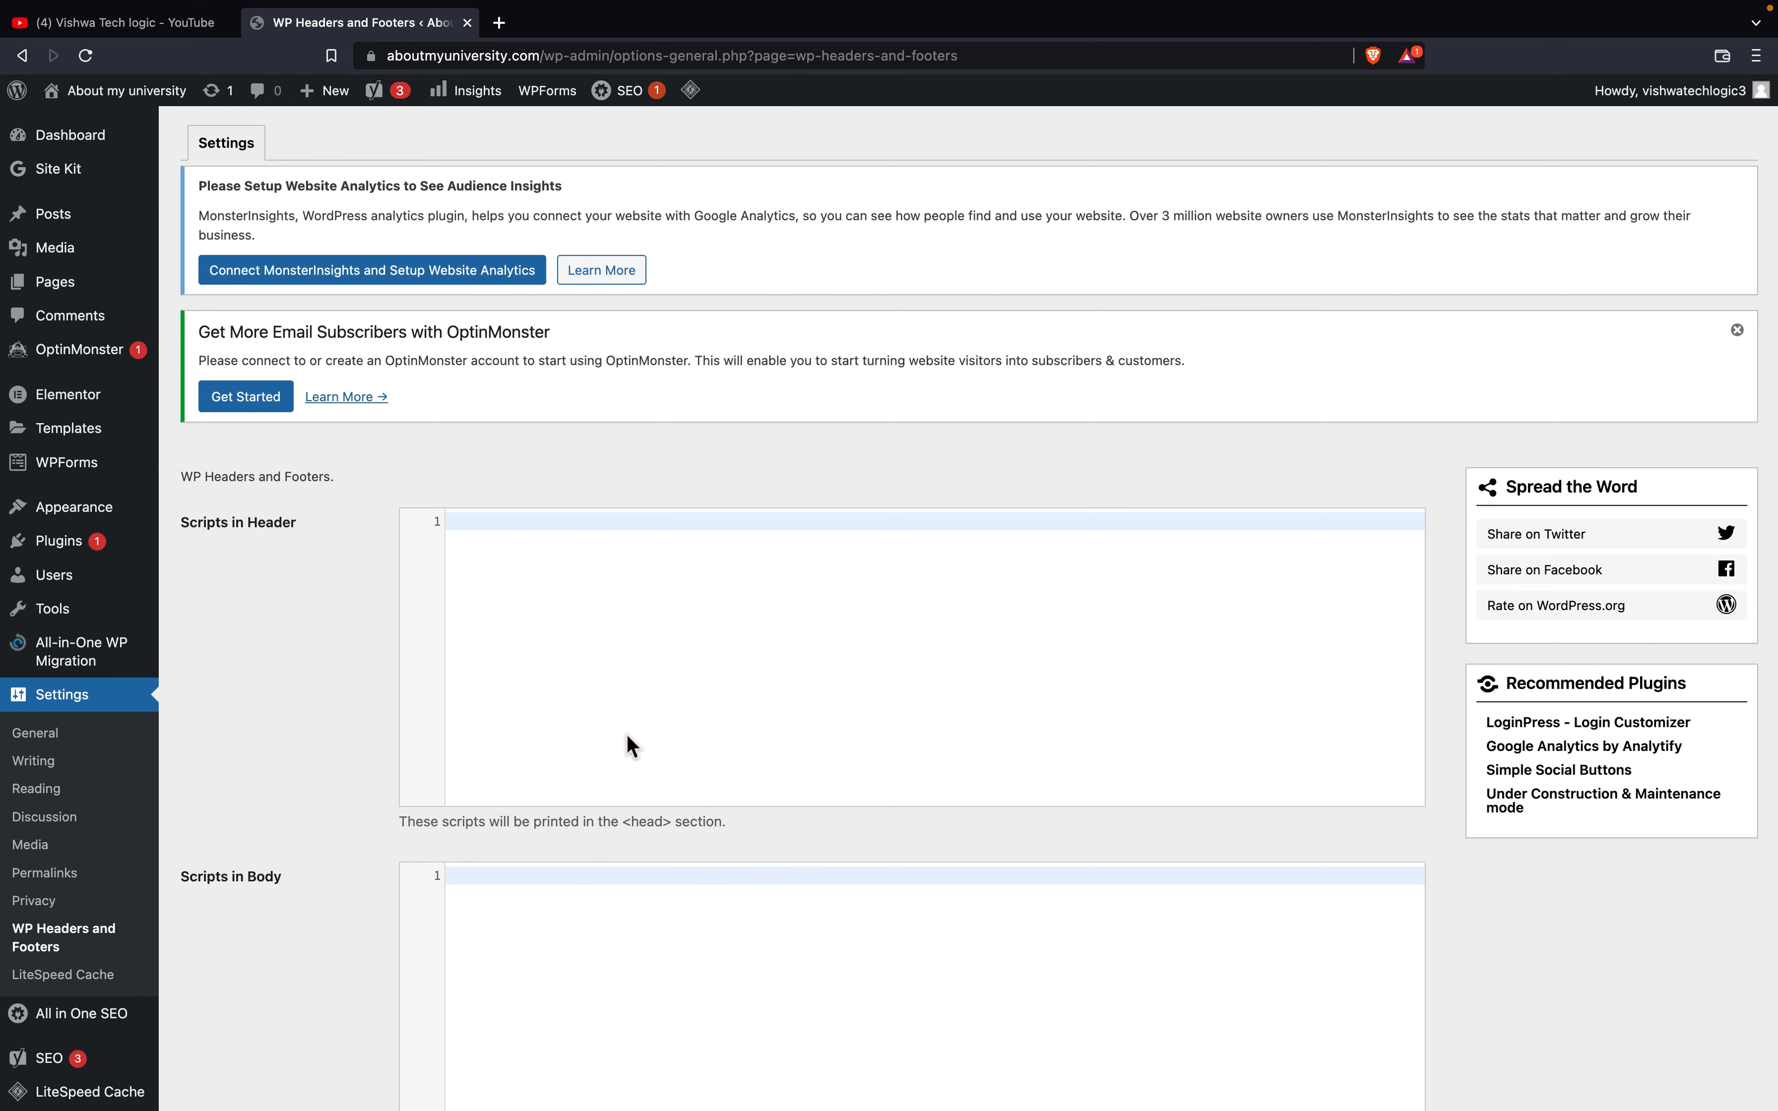
# - Switch back to the YouTube channel and view its created playlists
pyautogui.click(125, 22)
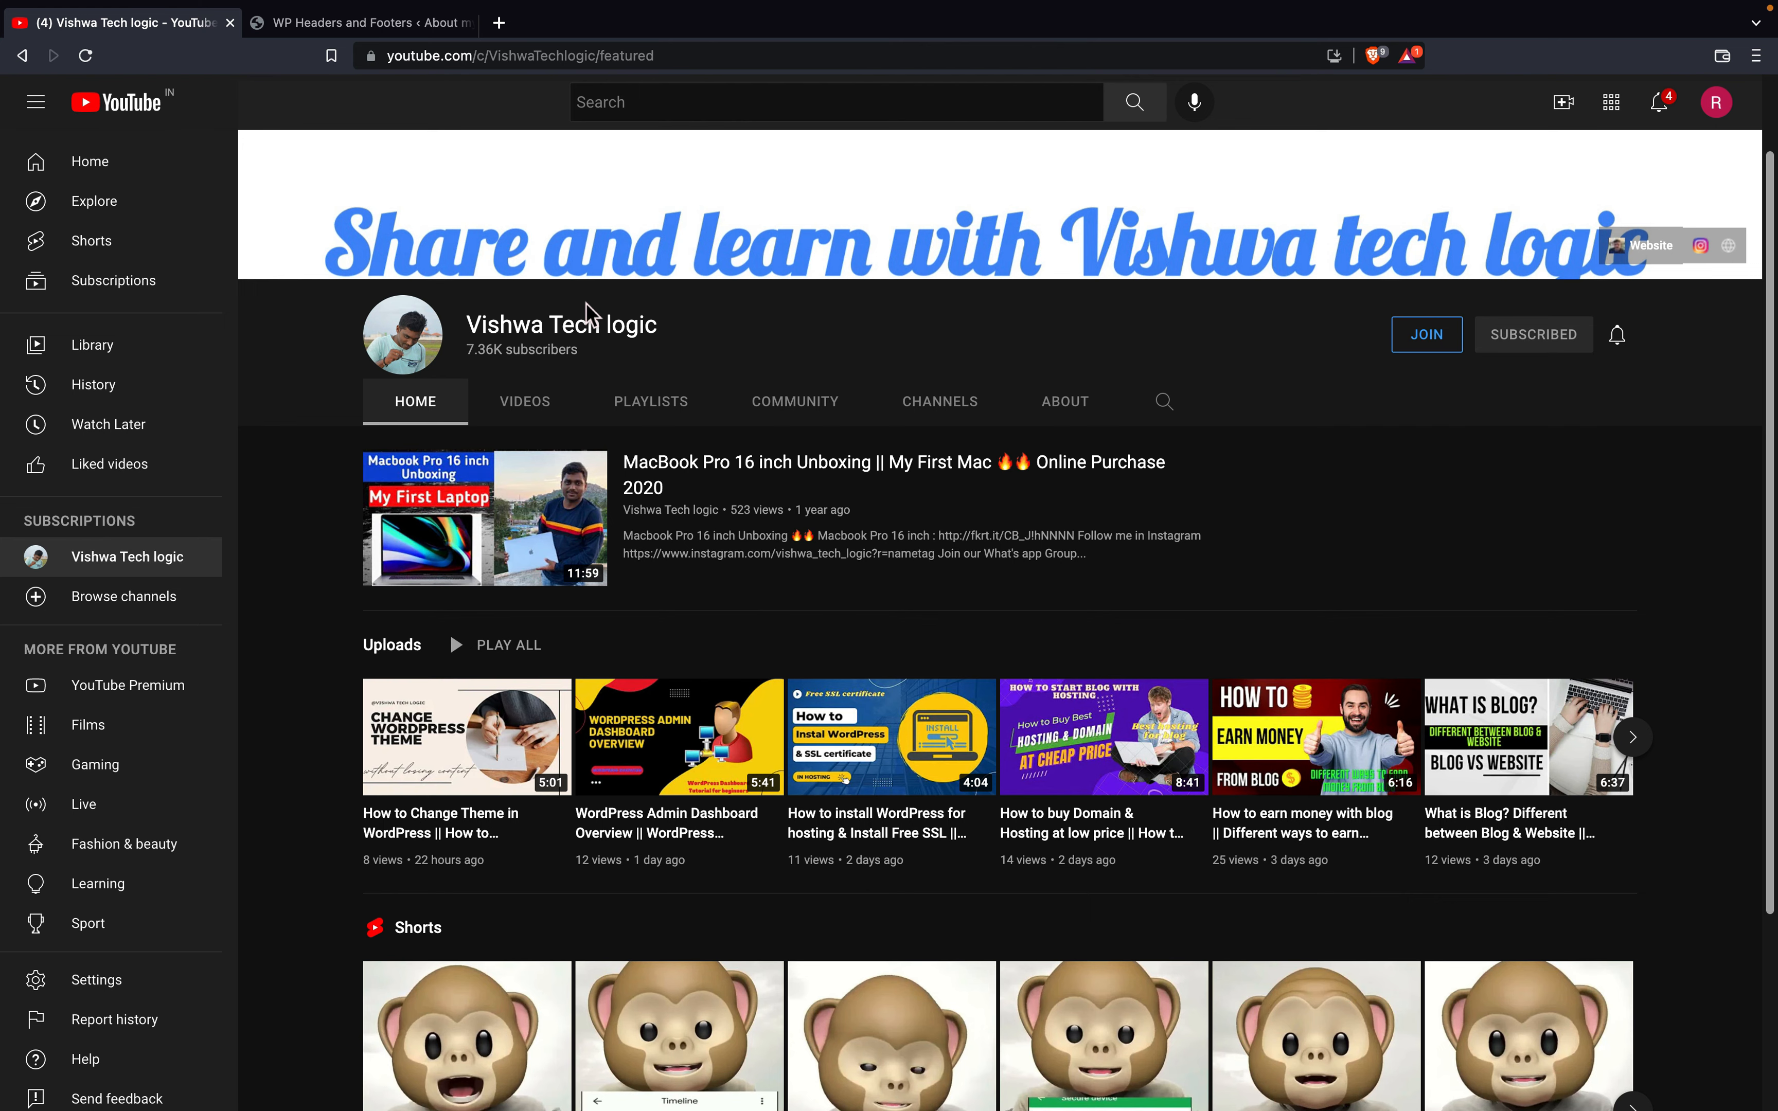
pyautogui.click(651, 401)
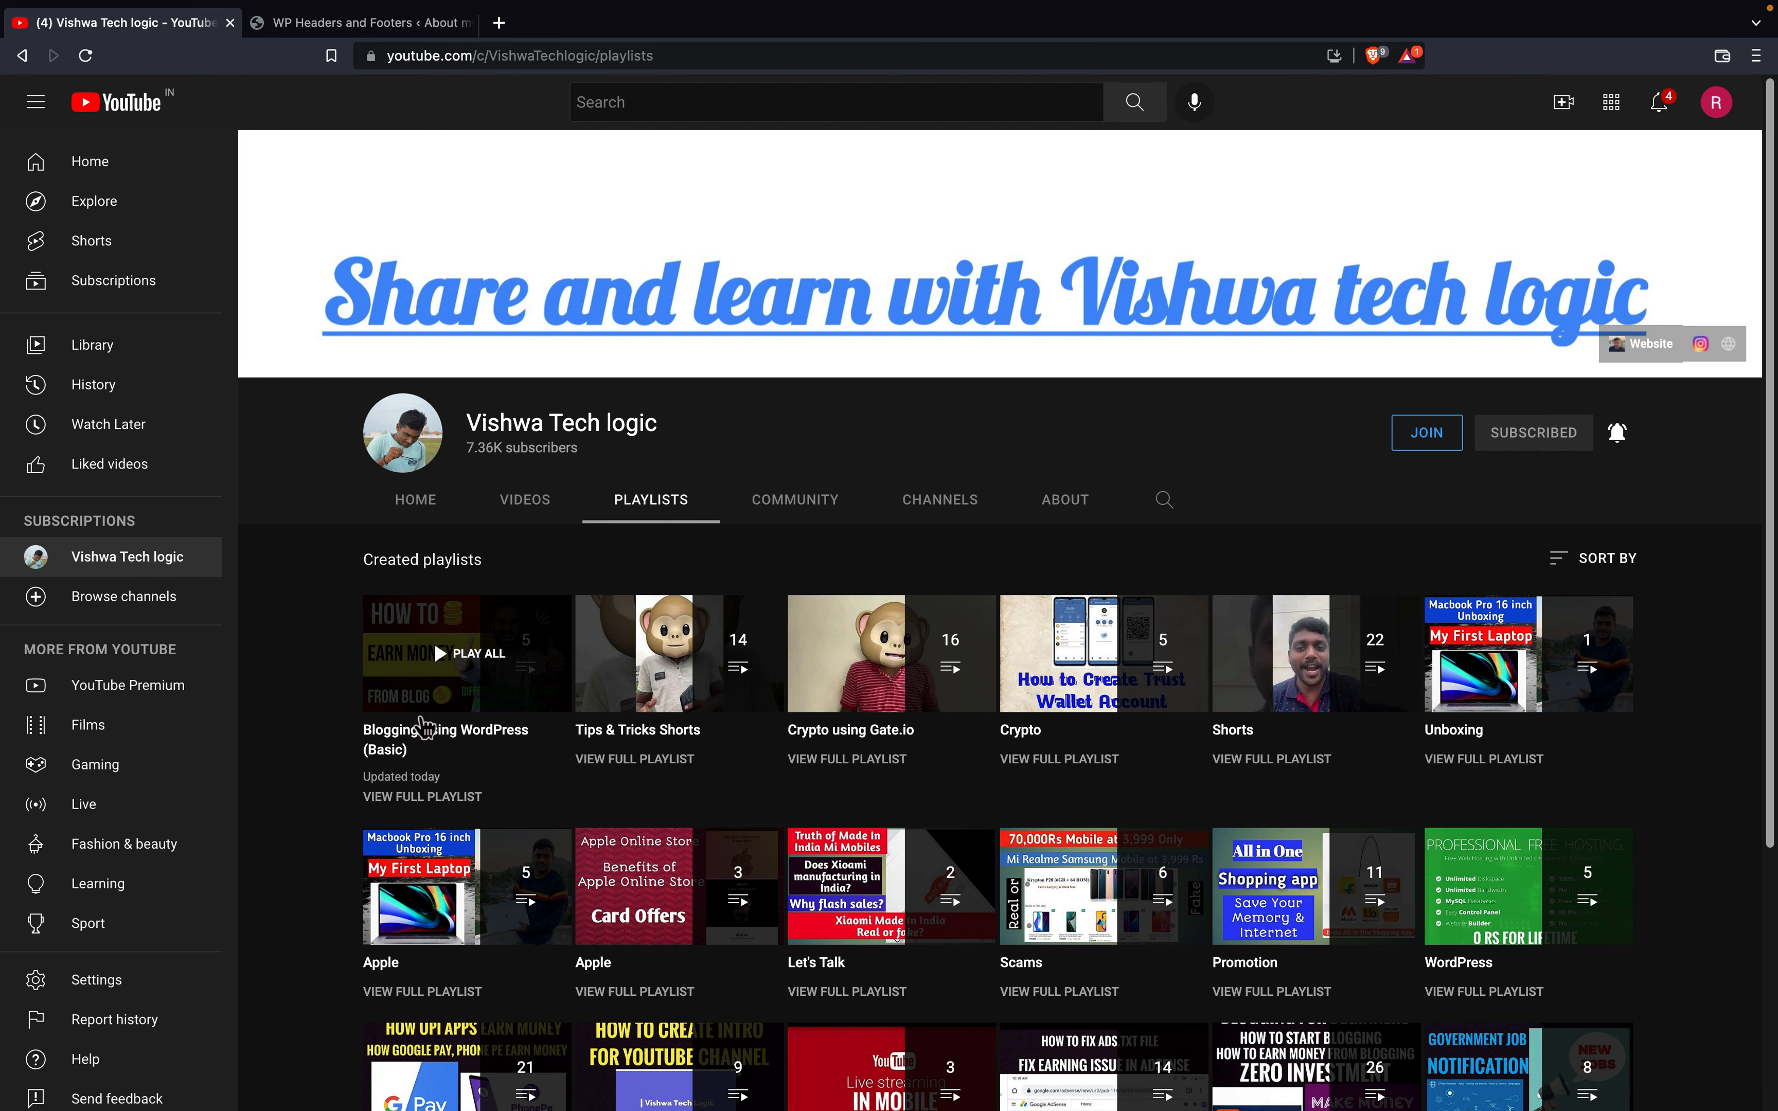